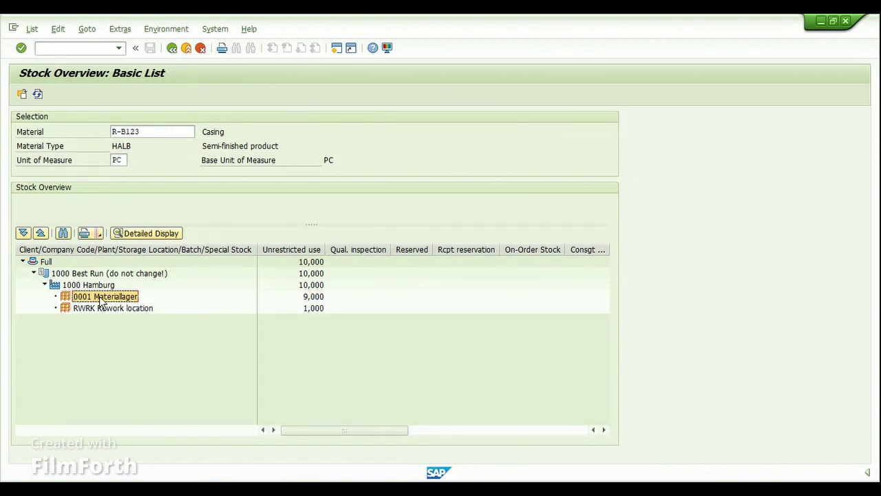
Check the unrestricted-use stock of material R-B123 at the RWRK rework storage location
click(320, 312)
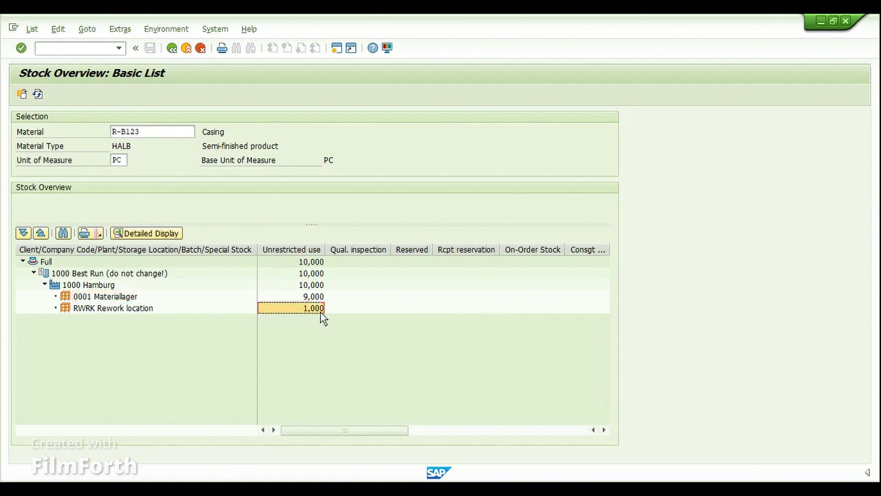
click(88, 311)
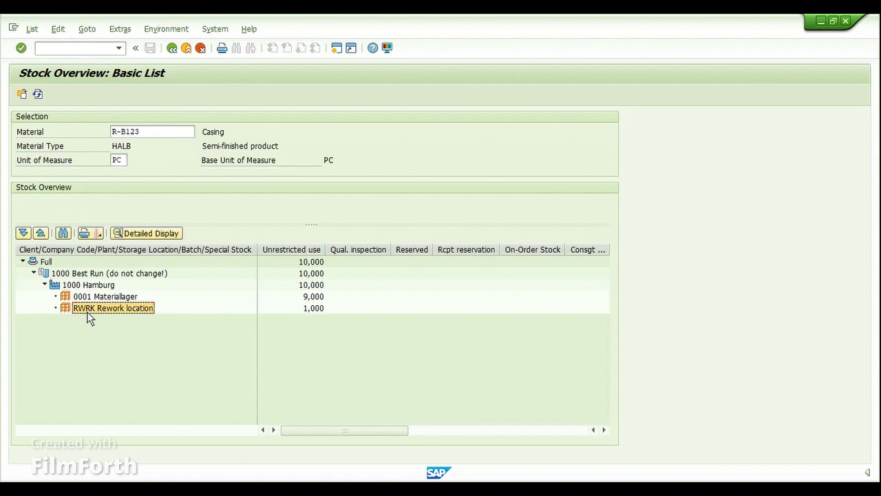
click(314, 312)
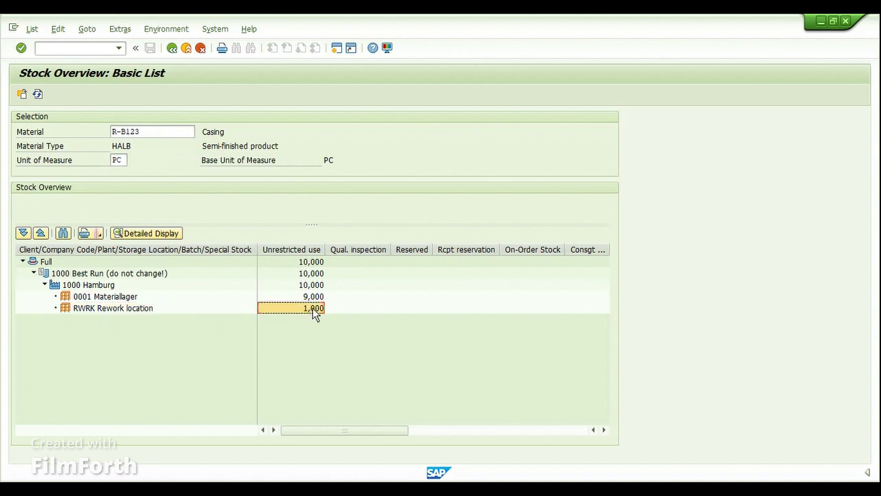
click(95, 310)
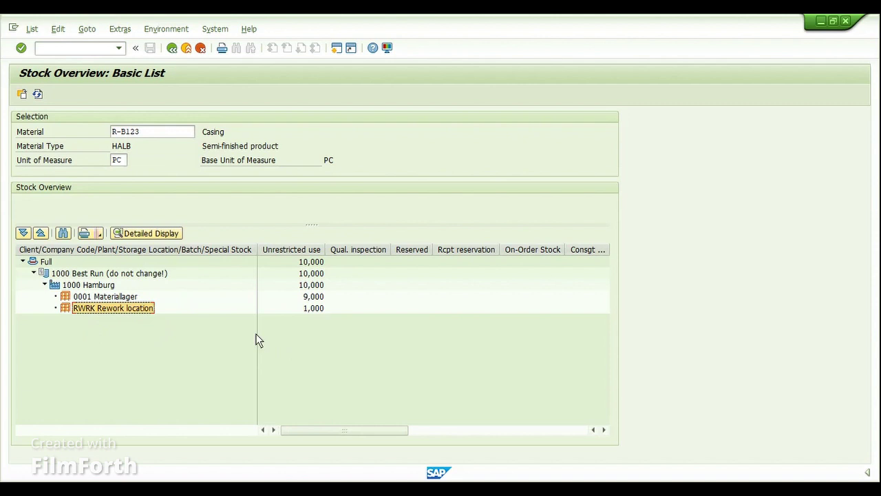
Run transaction CO07 and open a new production order with order type PP03
key(ctrl+slash)
text(/NCO07)
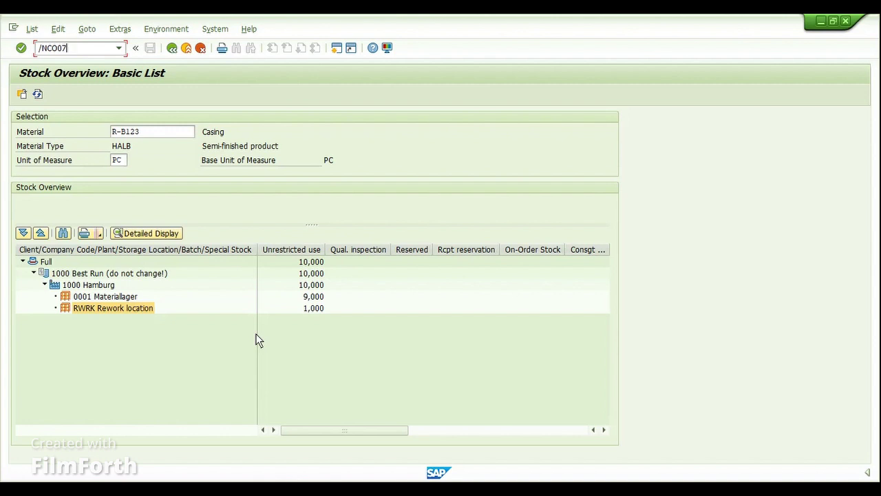
key(Return)
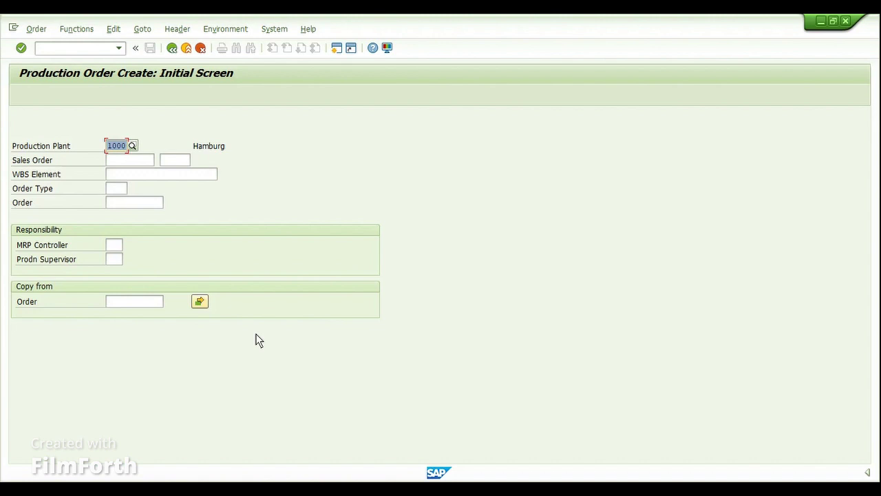
click(119, 193)
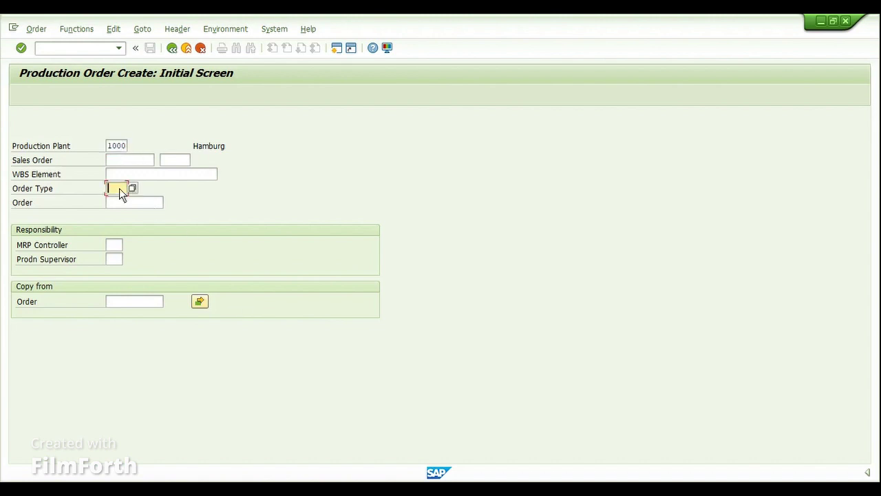
text(PP03)
key(Return)
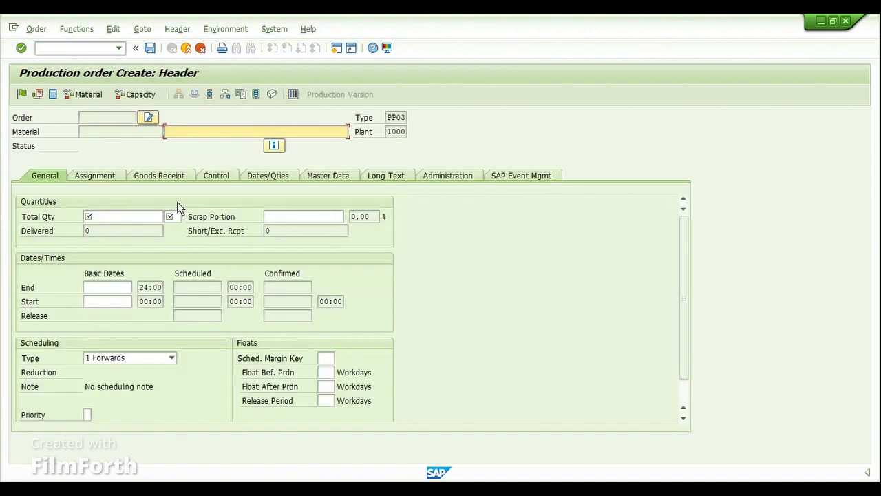
click(142, 135)
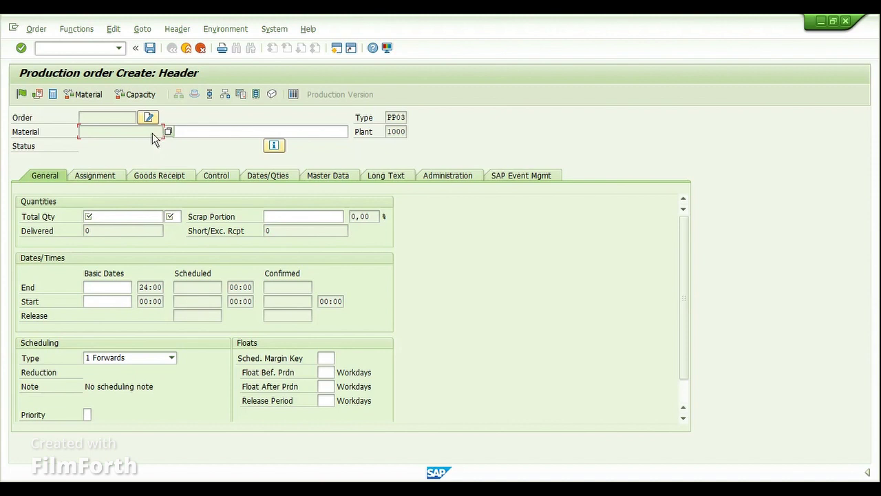
click(193, 133)
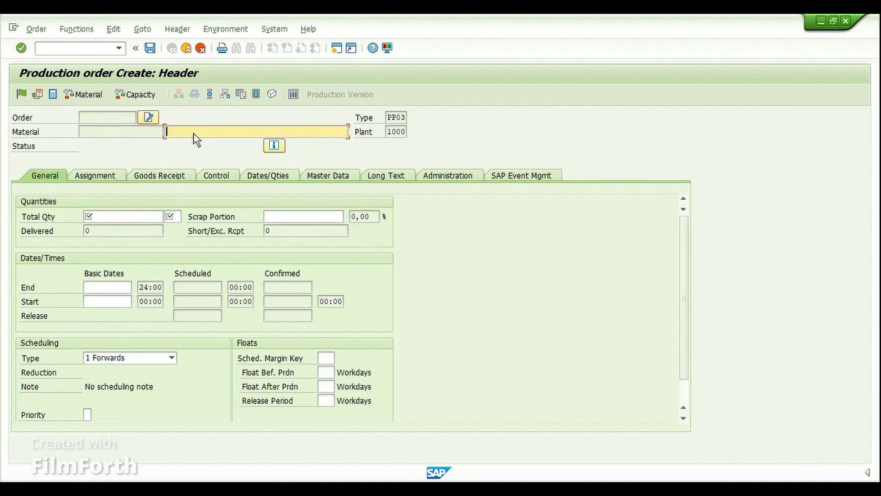
text(Re)
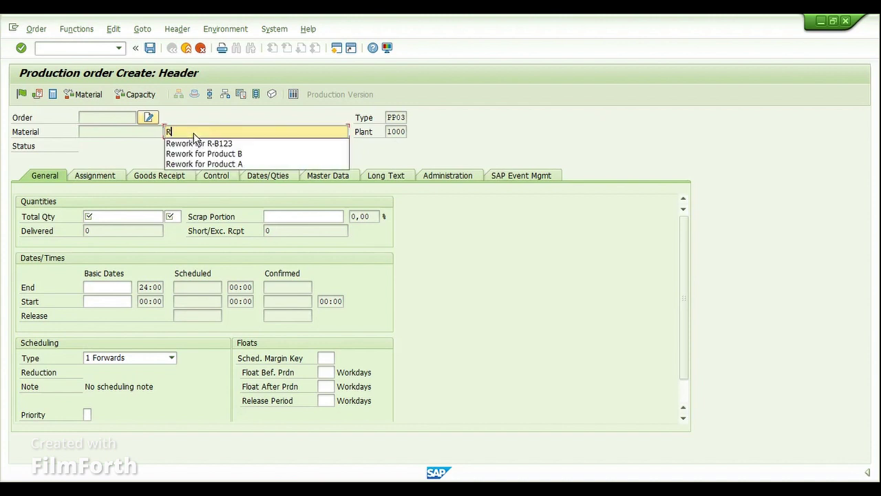
key(Down)
key(Down)
key(Return)
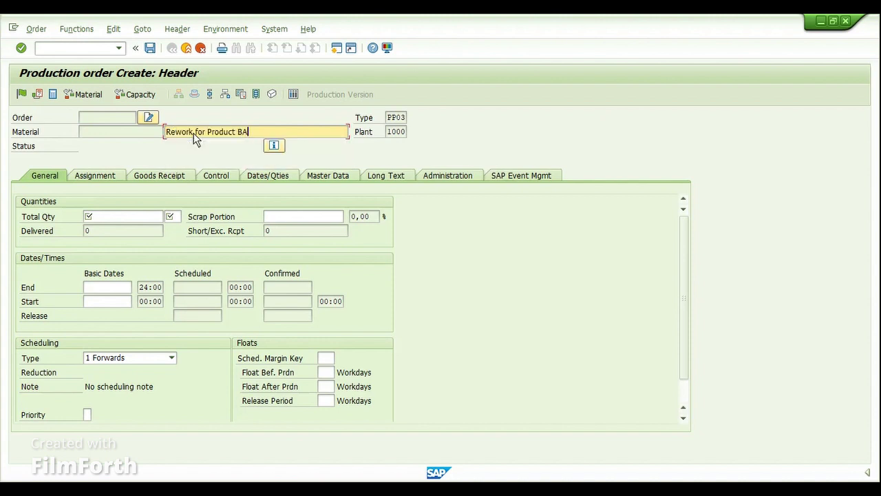
Enter the production order's description as "Rework for R-B123"
key(shift+Home)
text(REO)
key(BackSpace)
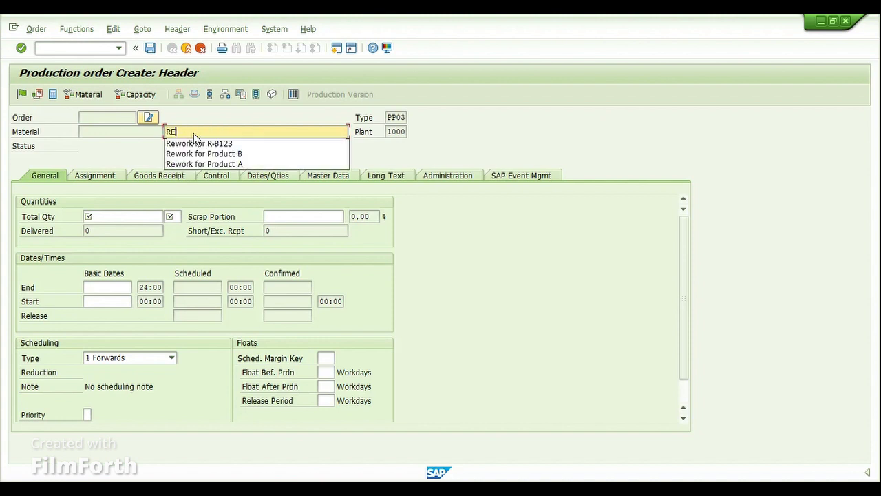
key(Down)
key(Return)
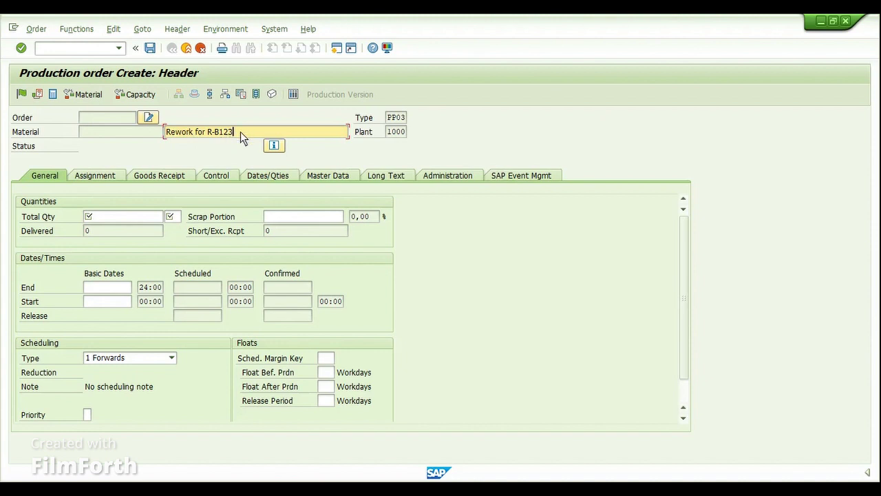
Set the order's total quantity to 1 with unit PC
click(138, 217)
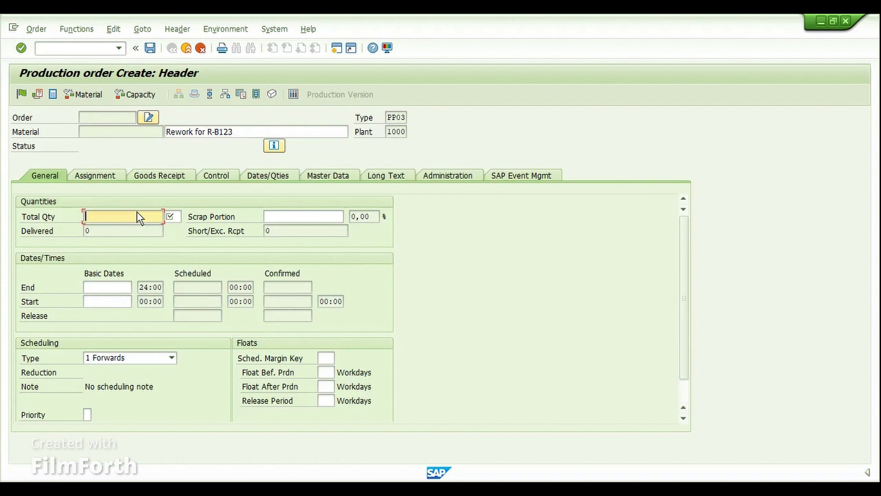
text(1)
click(174, 217)
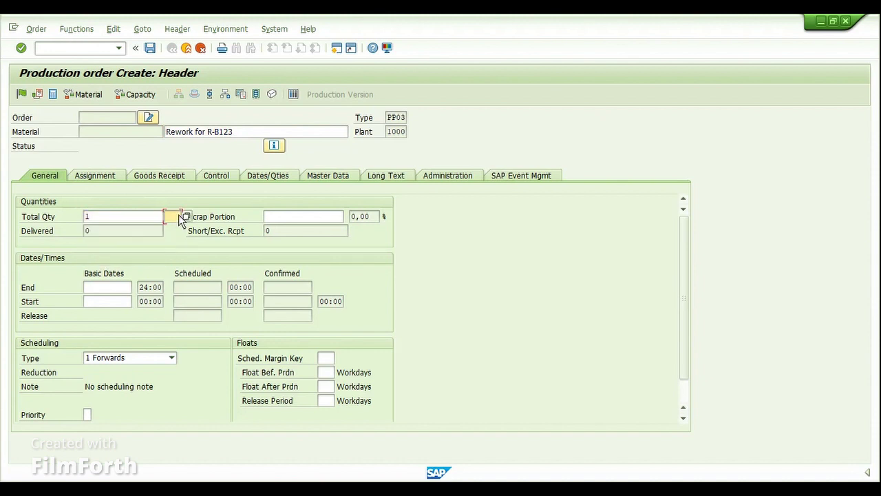
text(PC)
click(157, 219)
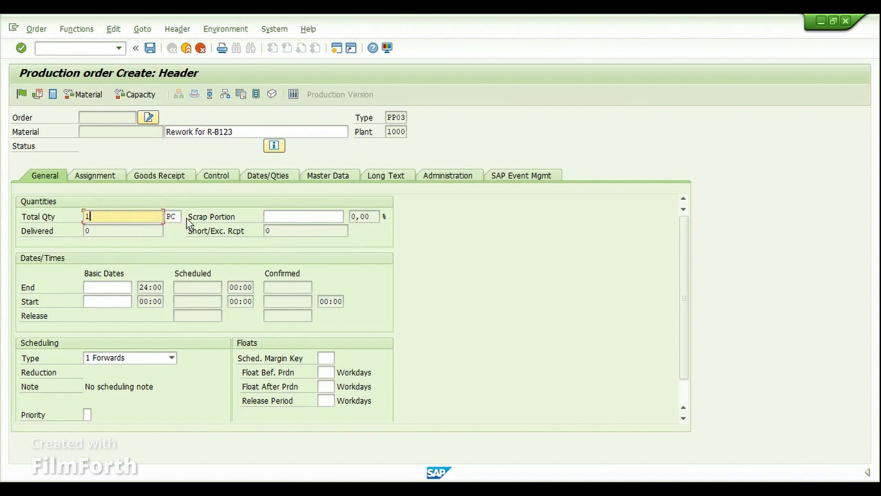
click(172, 218)
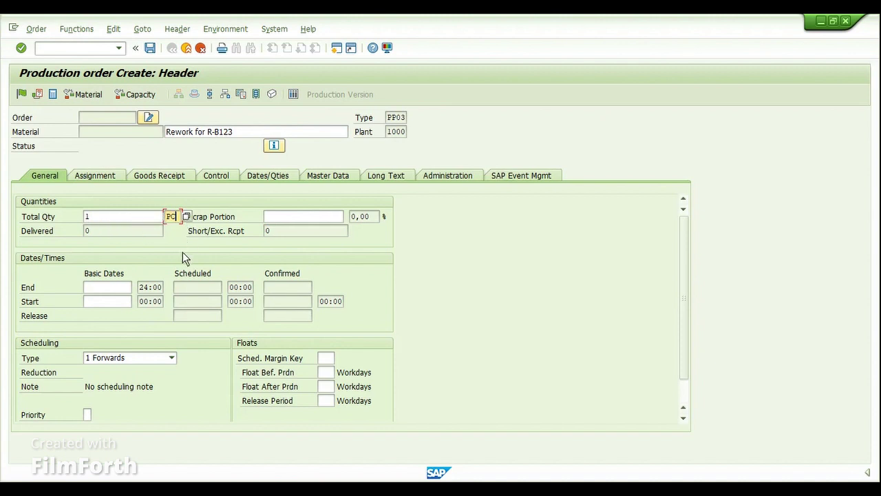
Set the order's scheduling type to "4 Current date" and confirm the header to reach the reference operation set request
click(143, 356)
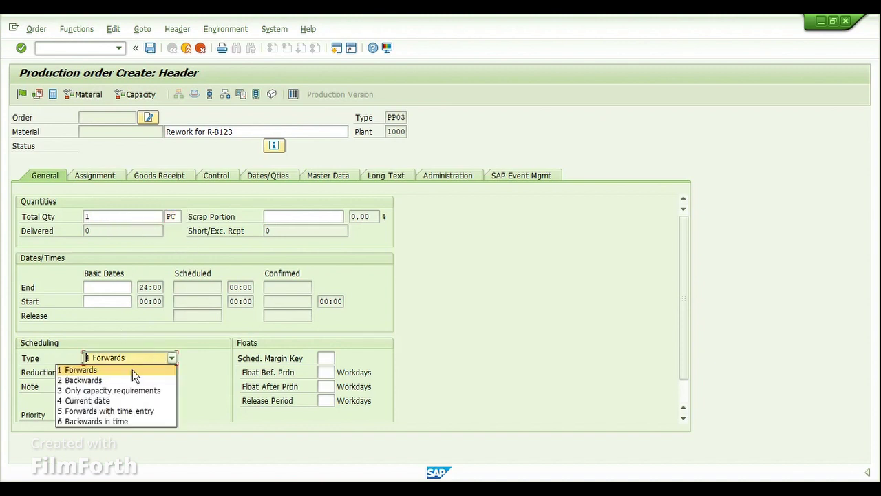
click(112, 400)
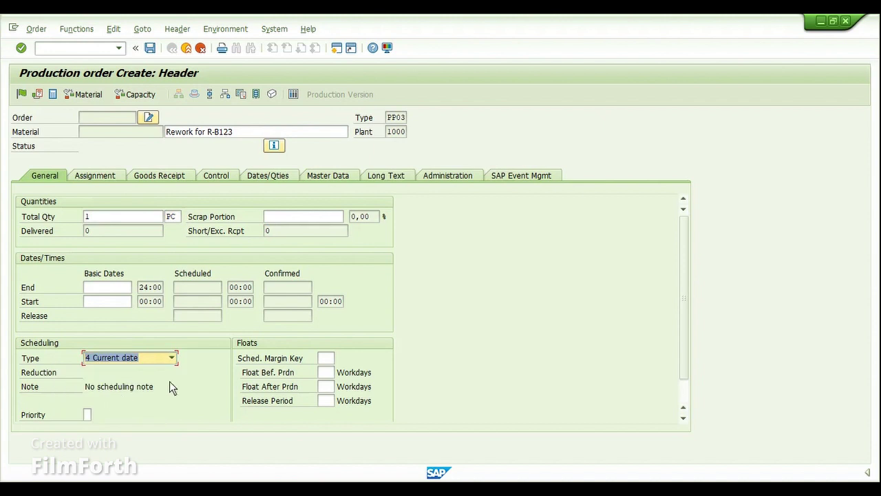
key(Return)
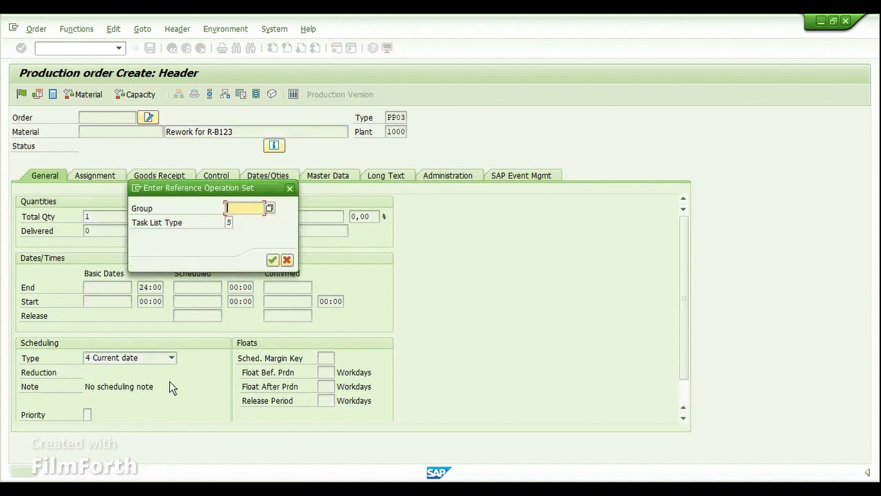
drag(260, 193, 313, 236)
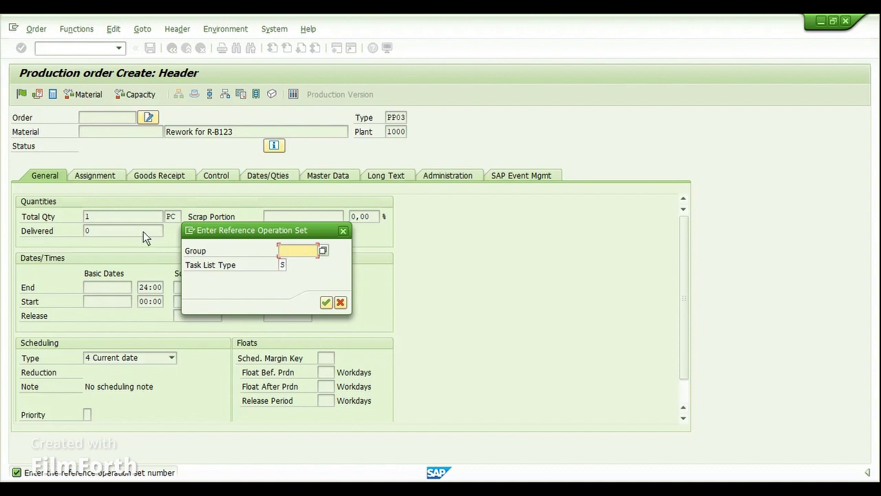
Switch to the SAP Easy Access session and run CA11 to open the header details of a new reference operation set
click(192, 231)
click(197, 278)
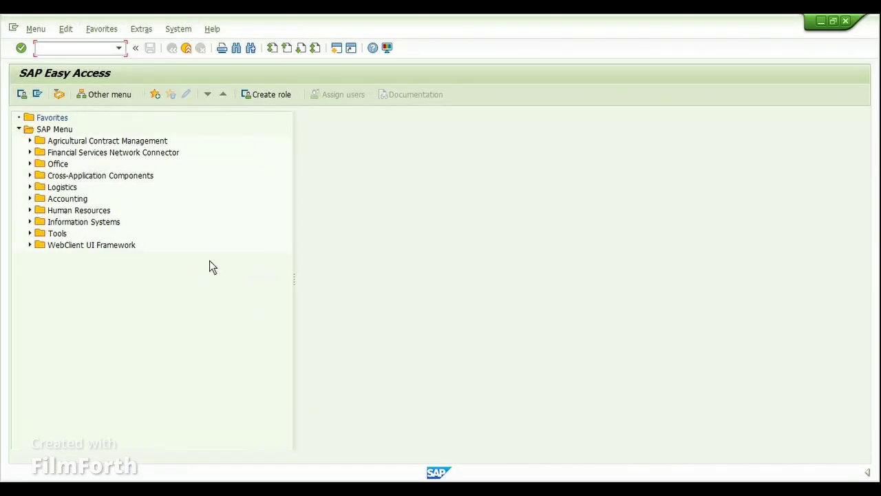
text(ca11)
key(Return)
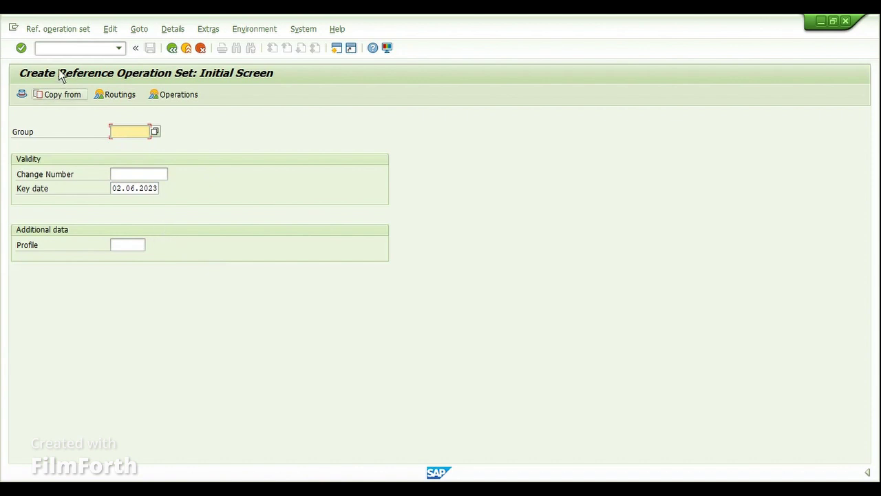
click(21, 47)
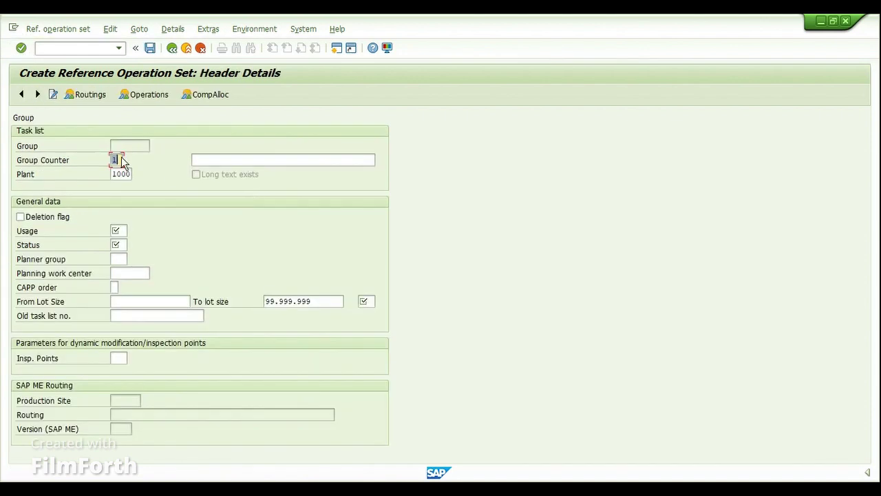
Describe the reference operation set as TEST, with usage 1 and status 4, Released (general)
click(209, 157)
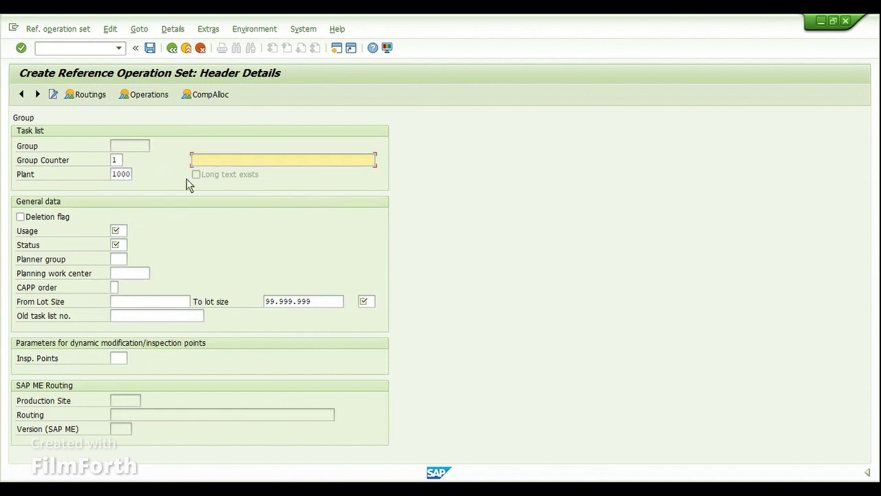
text(TEST)
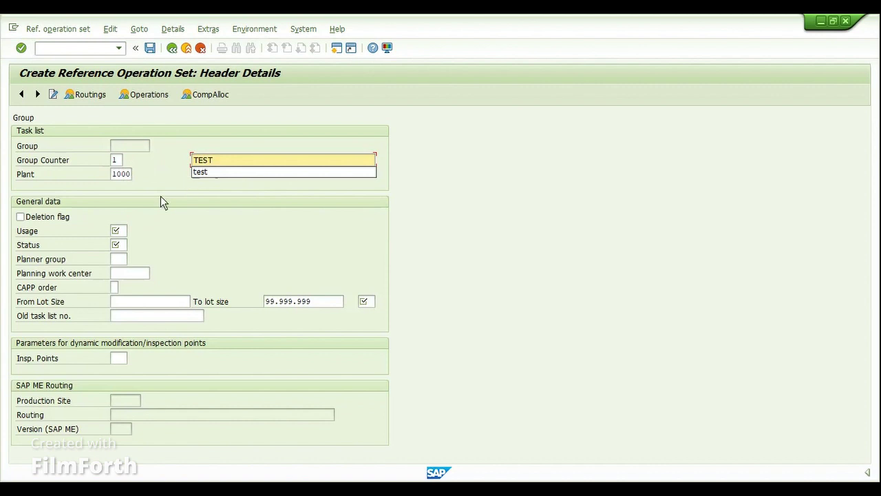
click(122, 232)
text(1)
click(122, 248)
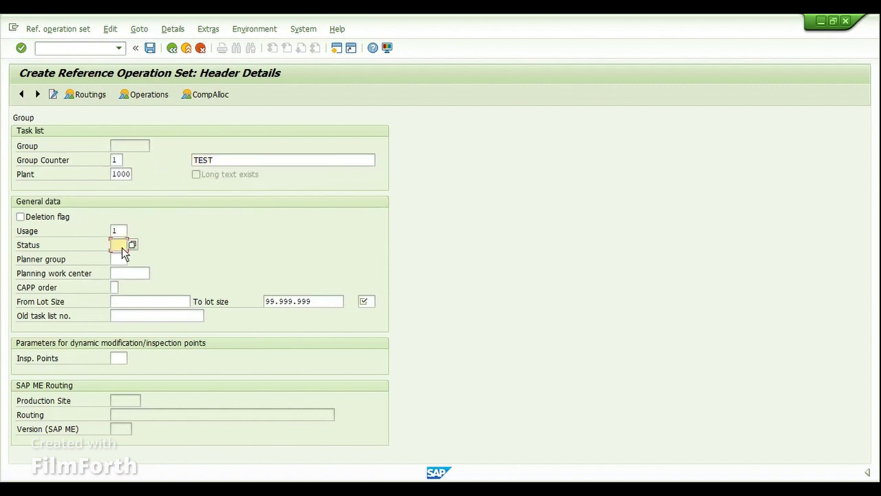
key(F4)
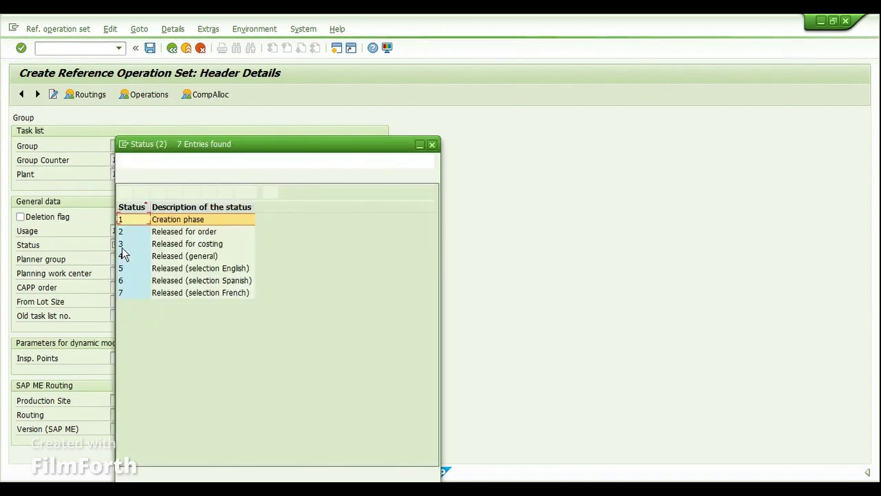
double_click(168, 257)
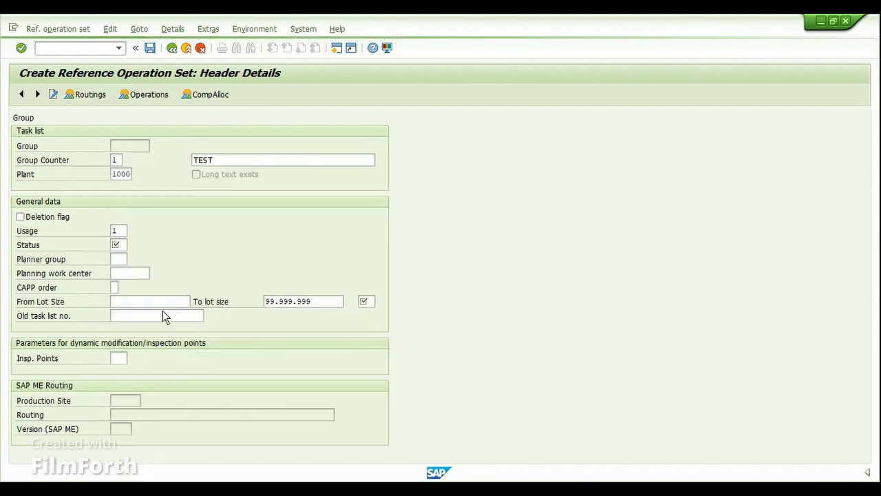
Set the from lot size to 1 and the lot size unit to PC, and confirm the header data
click(163, 303)
text(1)
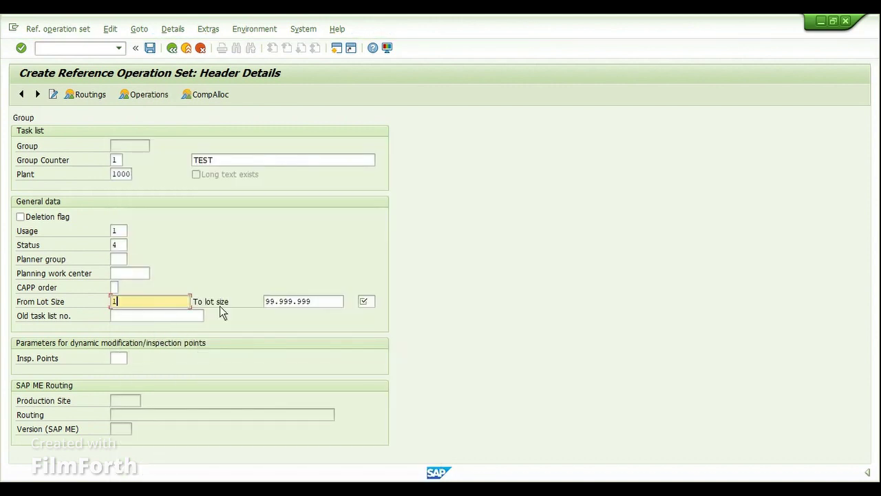
click(372, 301)
text(PC)
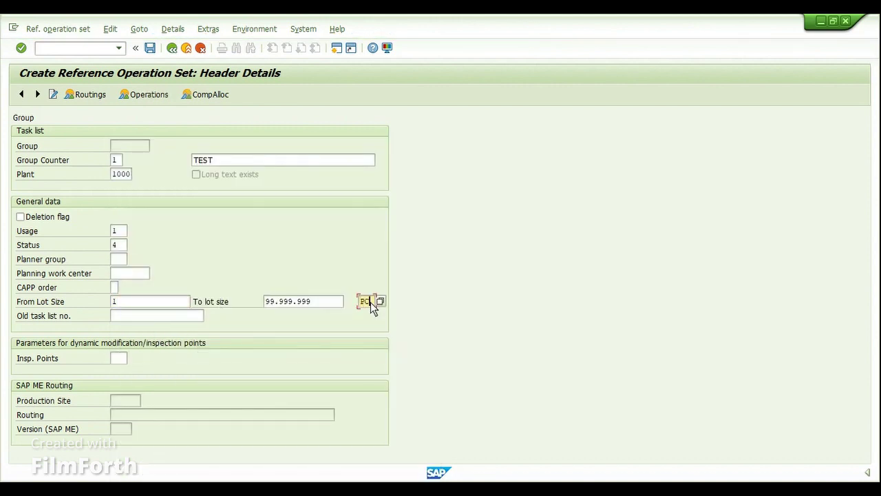
key(Return)
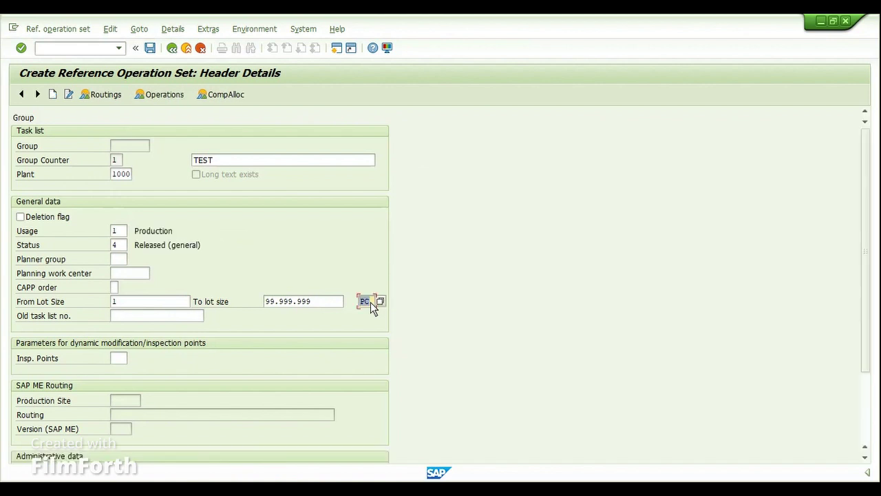
Open the operation overview of the reference operation set and go to the work center entries
click(178, 98)
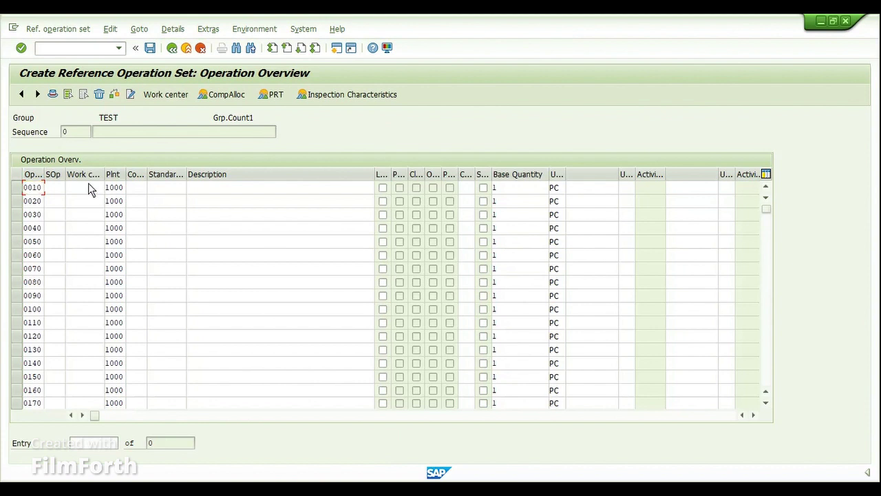
click(88, 201)
click(91, 242)
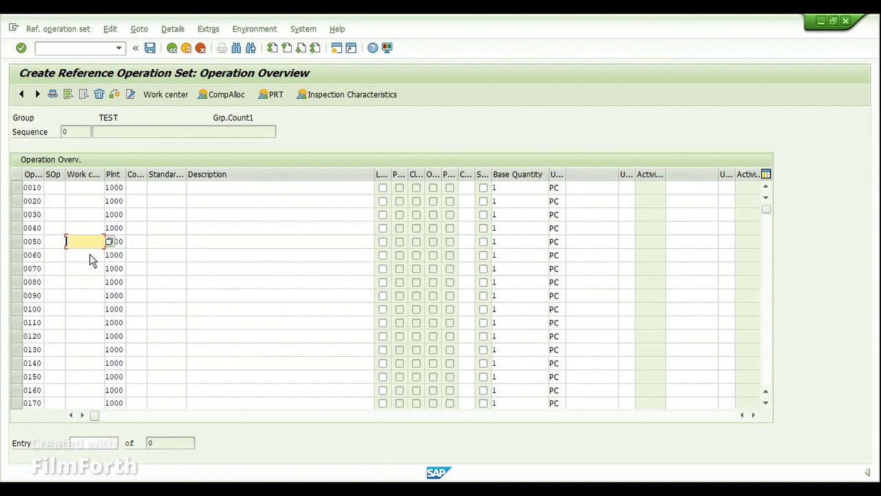
Leave the new set and open the operation overview of the REWORK group in Change Reference Operation Set
key(ctrl+slash)
text(/NCA1)
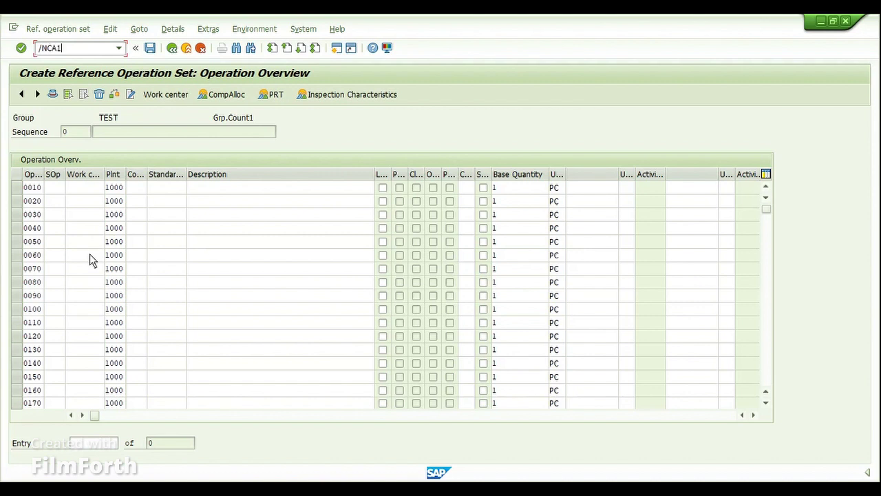
key(Return)
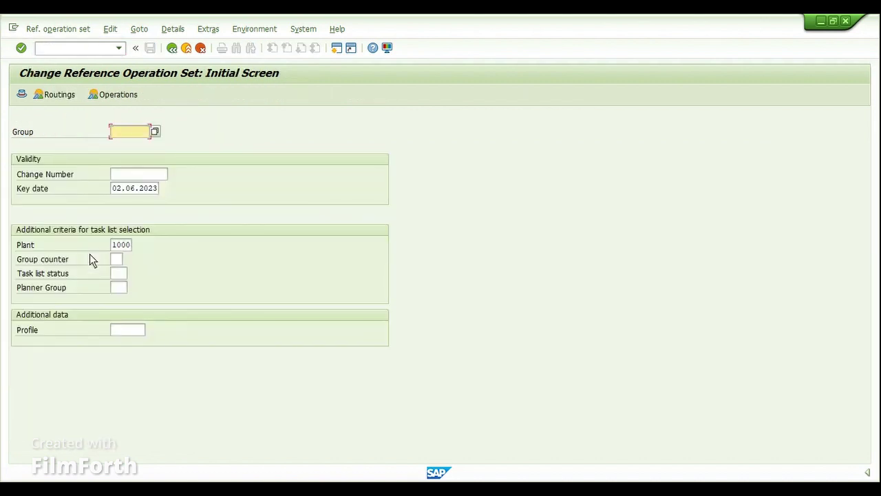
text(REWORK)
key(Return)
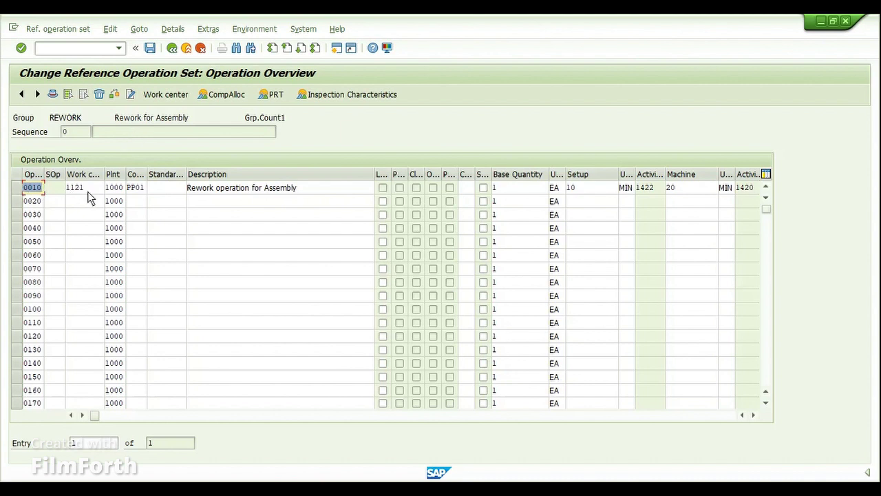
Examine the assembly rework operation and header details of the REWORK set, and exit to SAP Easy Access
click(219, 191)
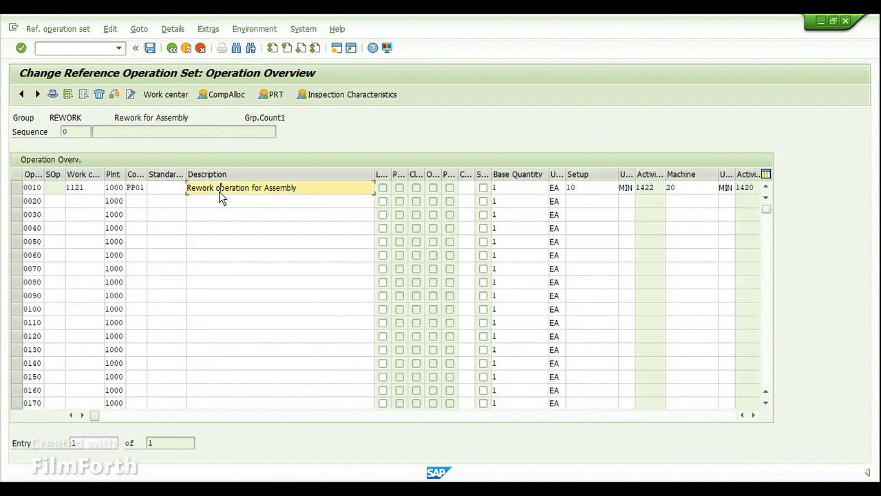
click(314, 192)
key(Down)
key(Down)
key(Down)
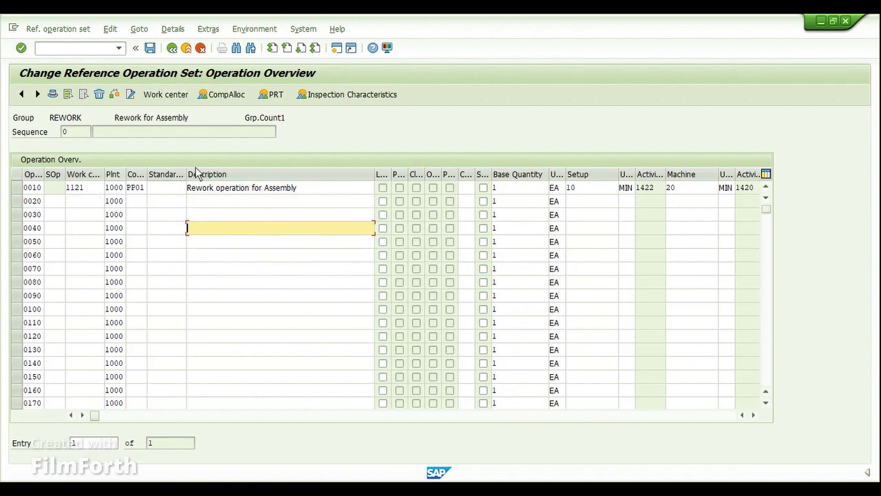
click(172, 48)
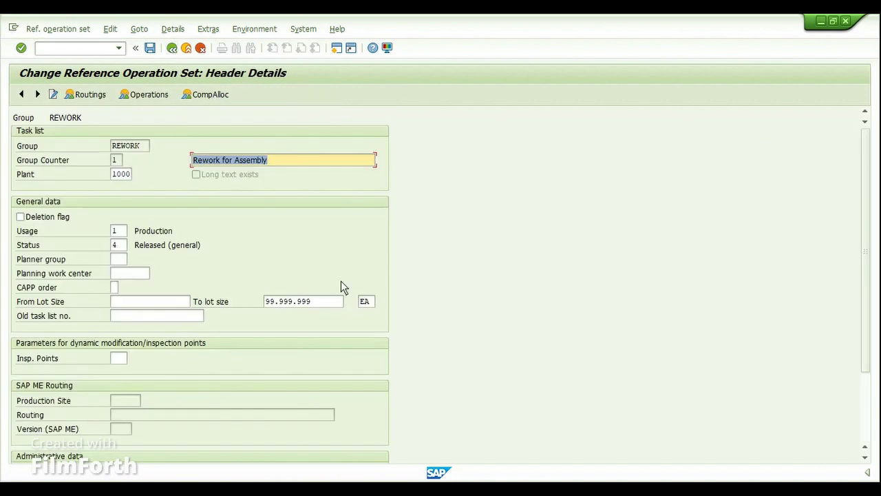
click(185, 49)
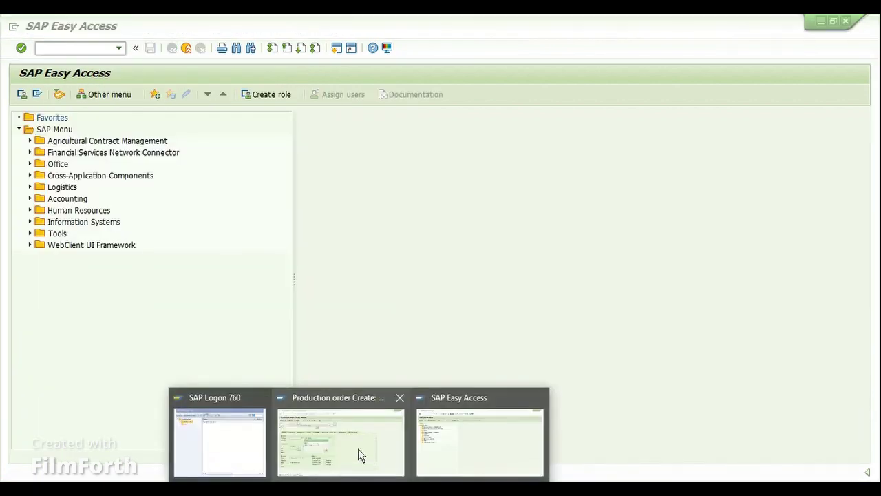
Switch to the production order session and assign reference operation set group rework with task list type S
click(360, 453)
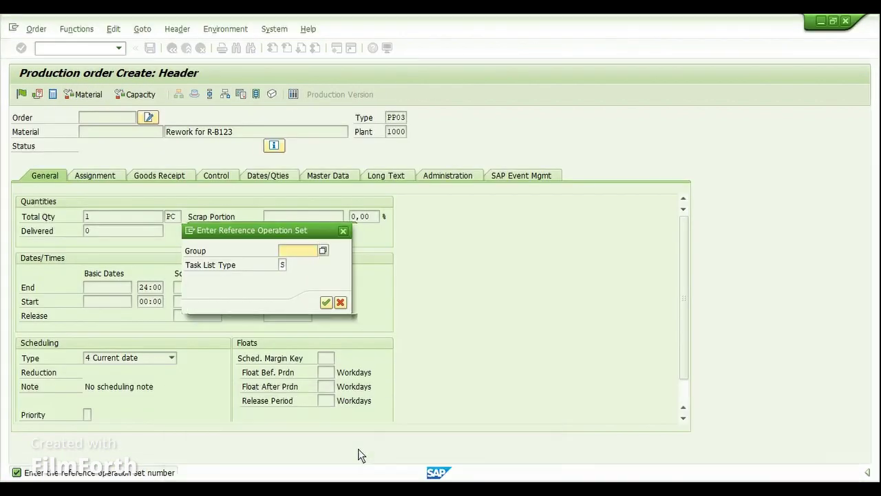
text(RE)
click(296, 262)
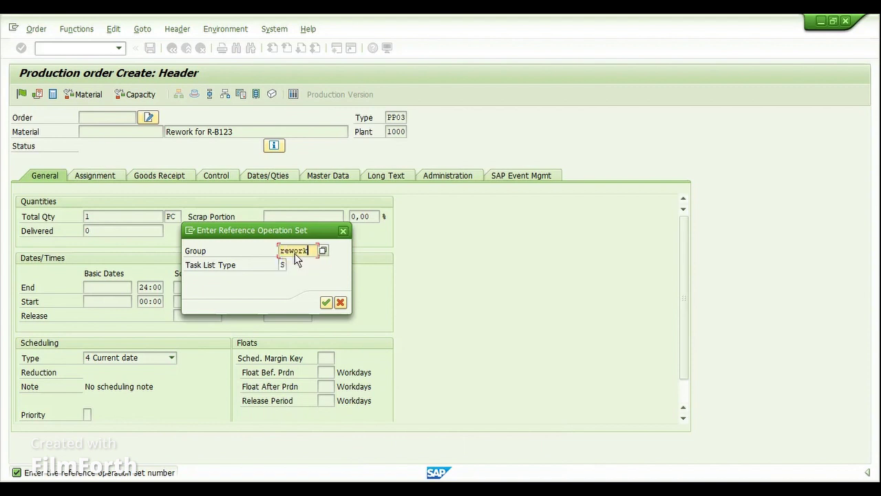
click(284, 268)
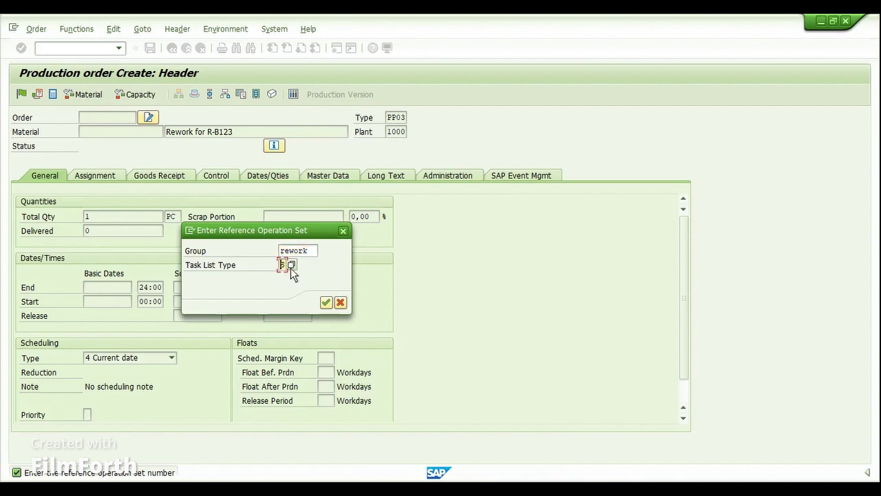
key(F4)
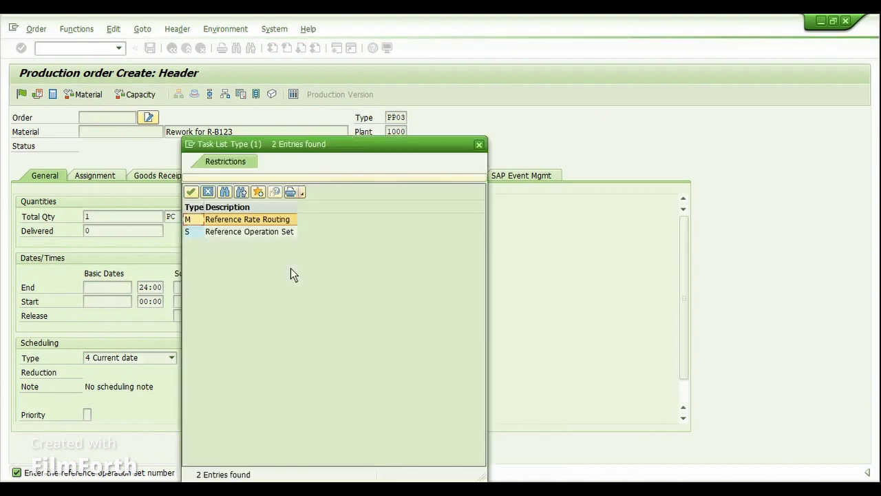
drag(310, 149, 462, 165)
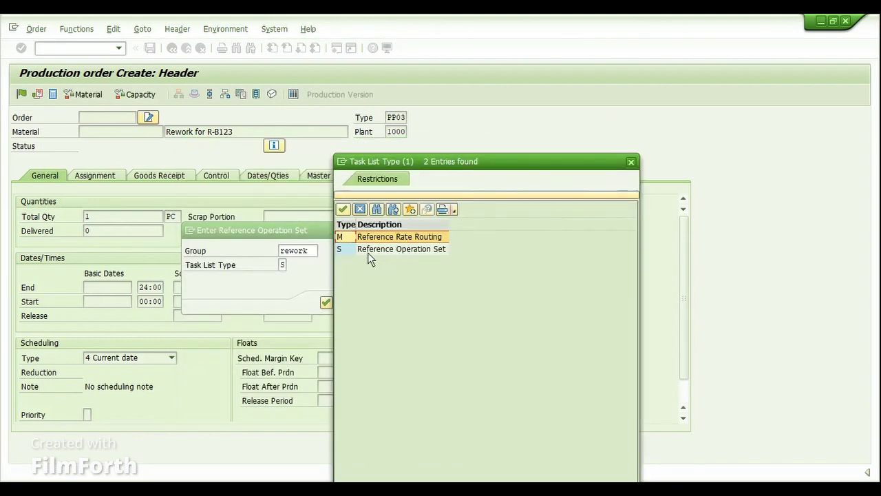
click(360, 209)
click(326, 302)
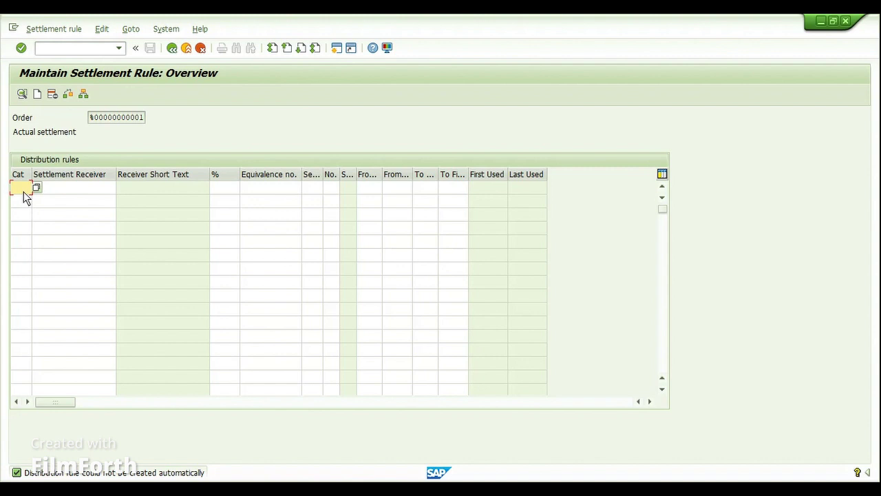
Add a settlement rule with category CTR, receiver 4620 and 100 percent, and return to the order header
click(38, 186)
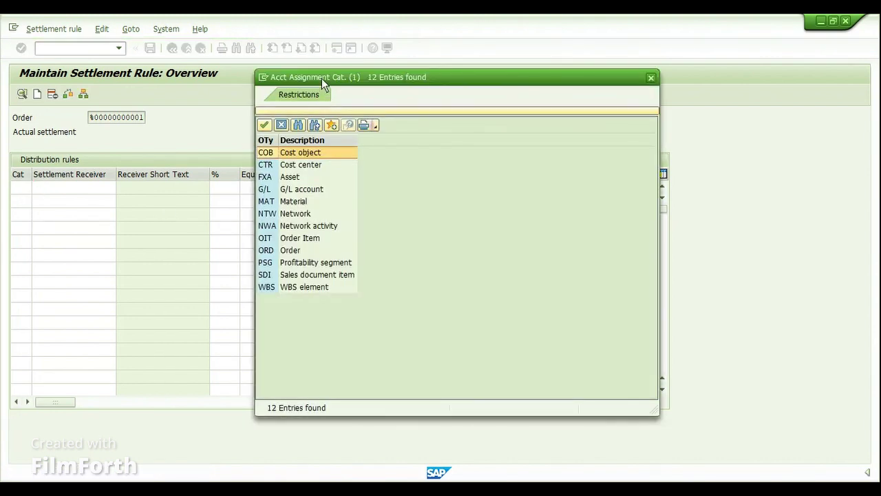
click(266, 165)
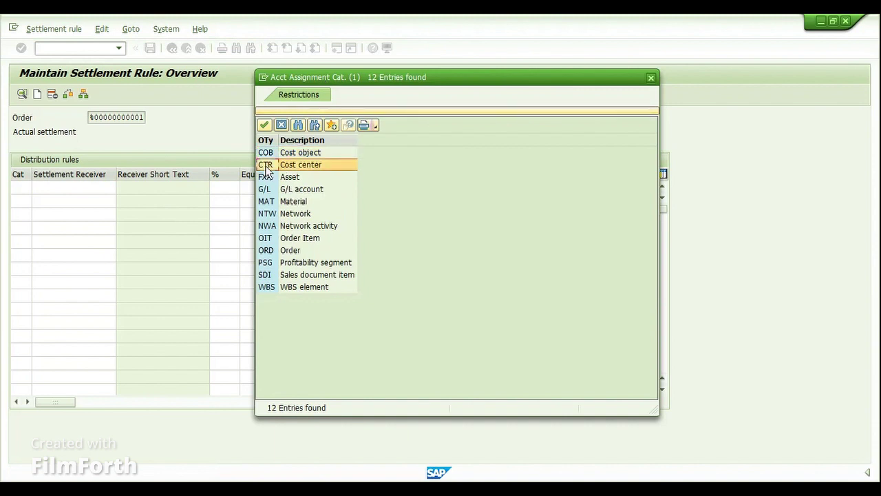
double_click(266, 165)
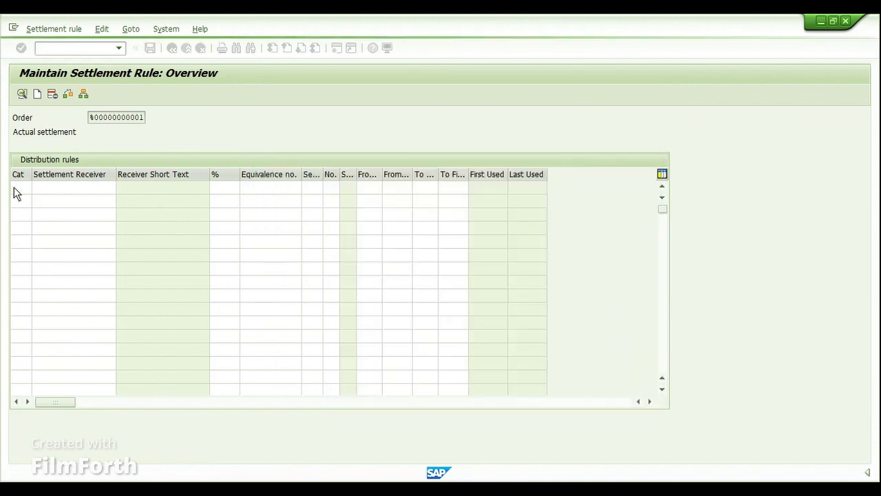
click(68, 190)
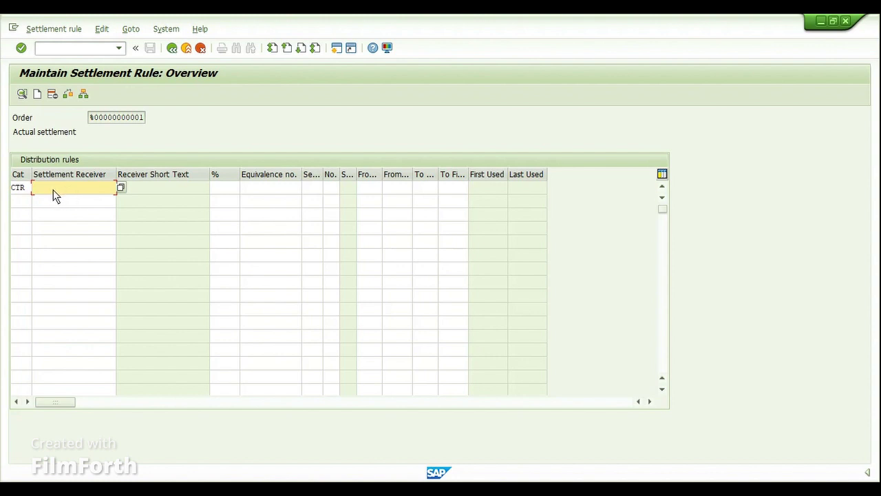
text(4620)
key(Tab)
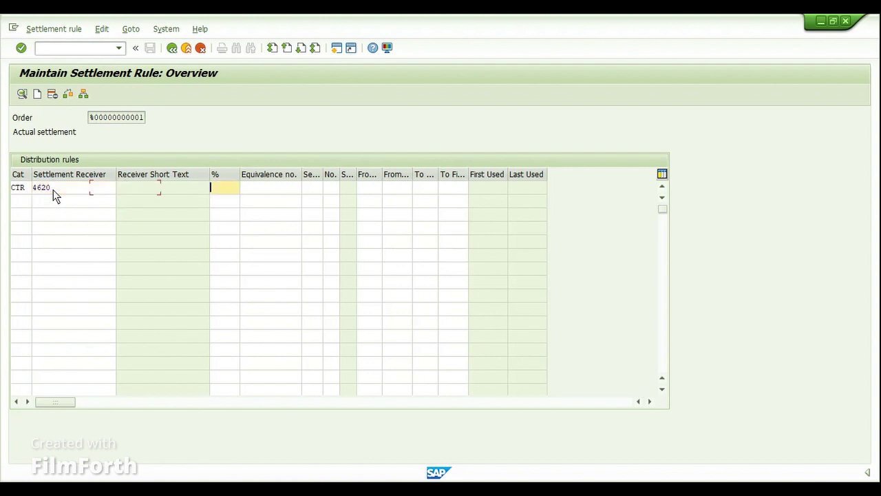
text(100)
key(Return)
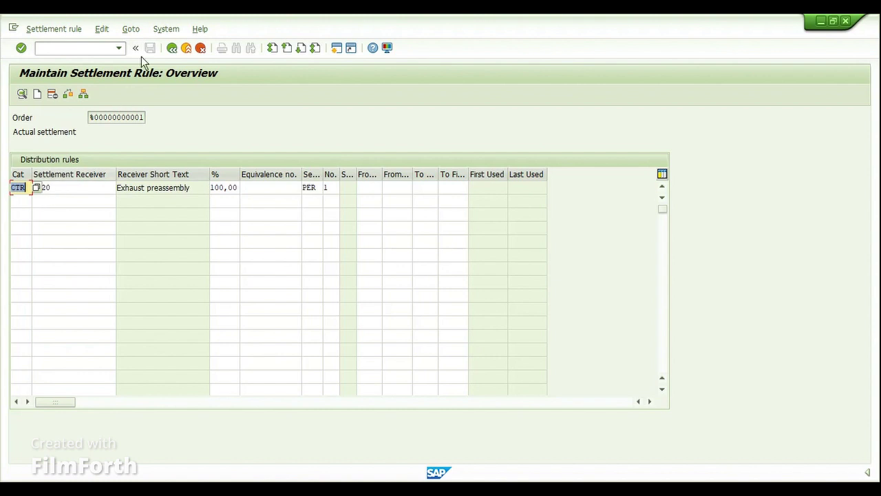
click(171, 48)
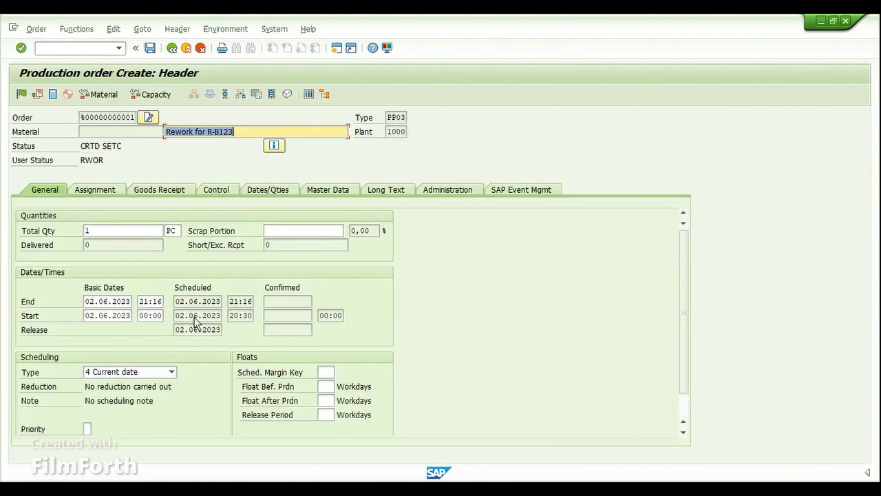
Check the order's routing group in the master data and the work center of operation 0010 in the operation overview
click(324, 190)
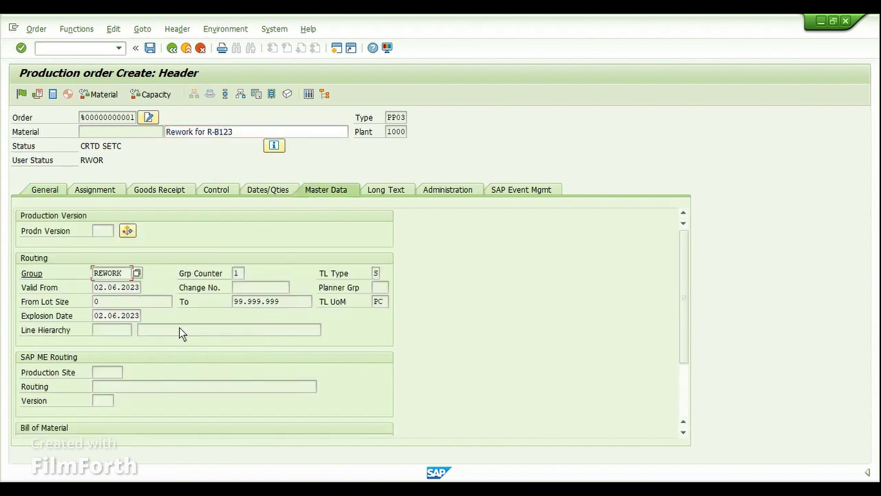
click(125, 276)
click(227, 97)
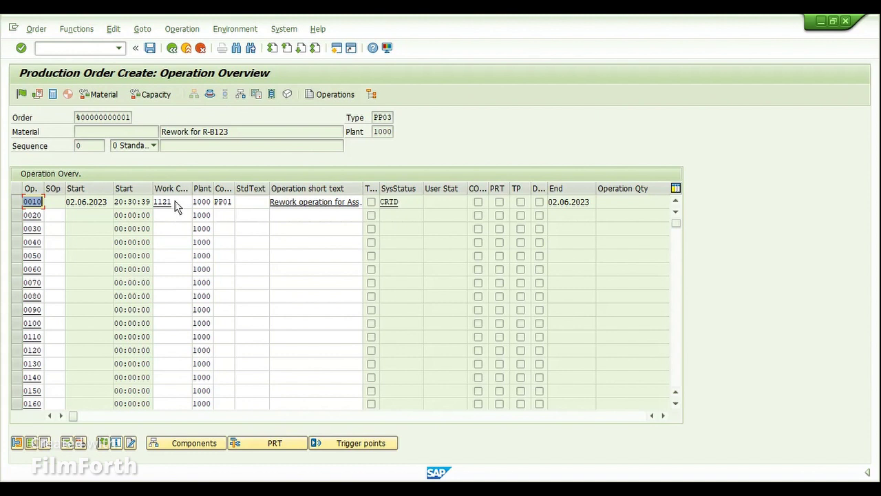
click(174, 215)
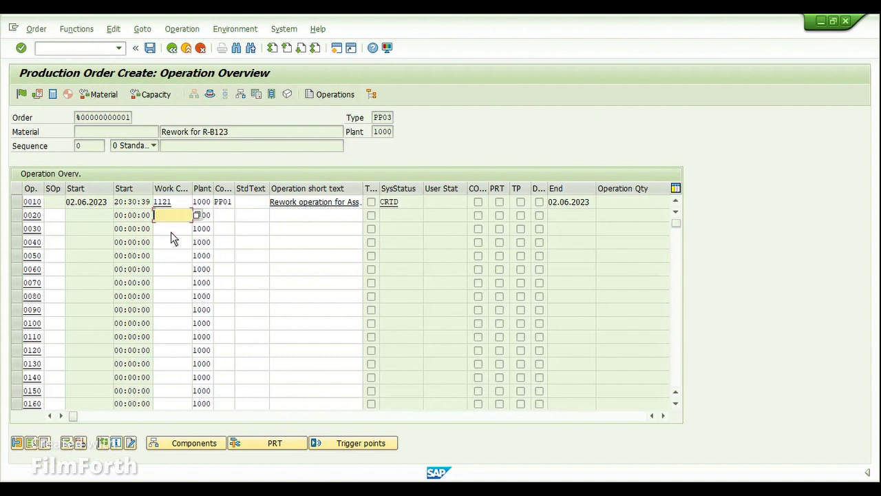
click(170, 231)
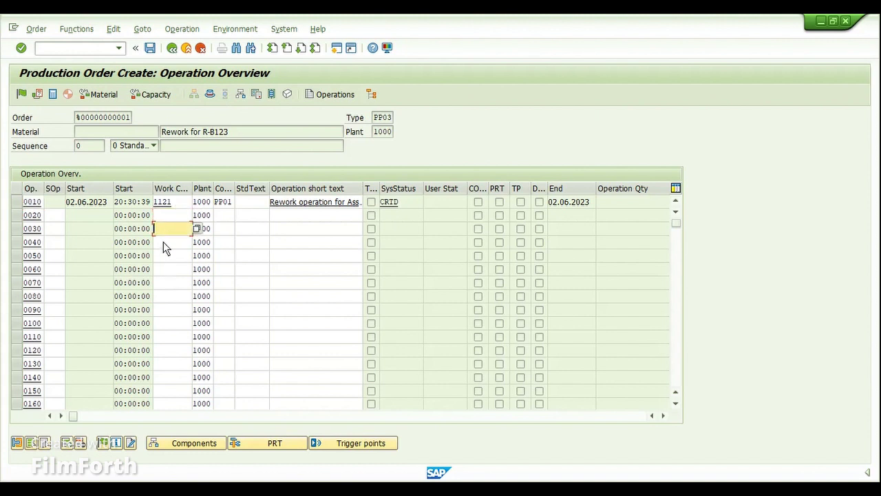
click(186, 206)
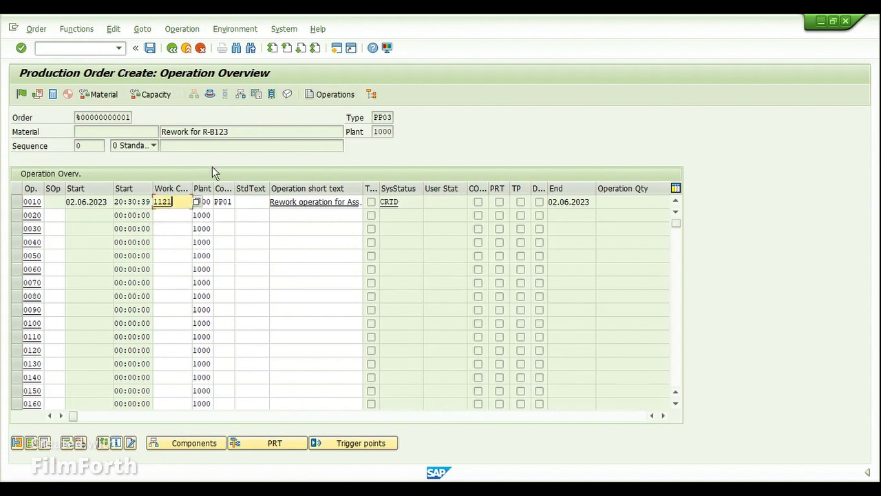
Open the order's component overview and enter component R-B123 with requirement quantity 1 as item 0010
click(243, 98)
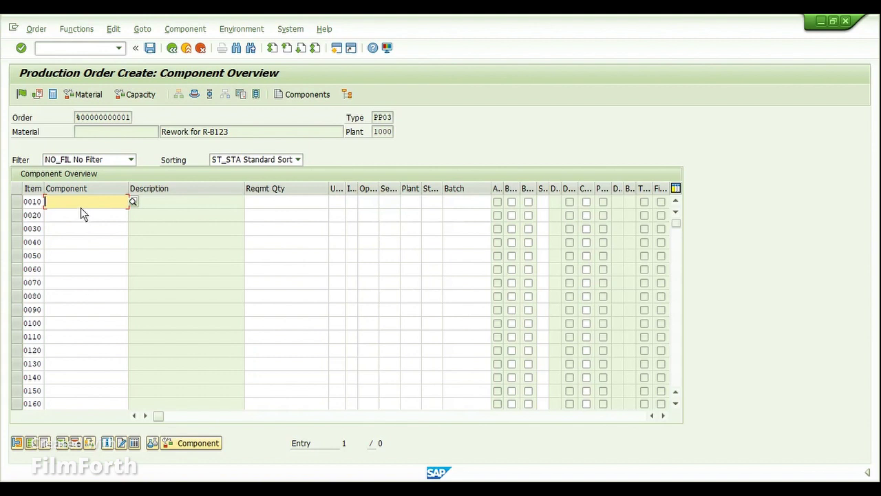
text(R-B123)
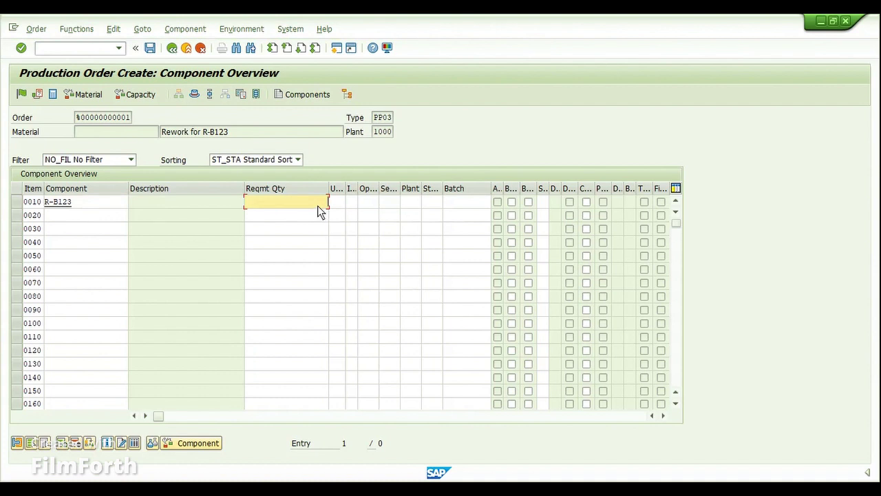
text(1)
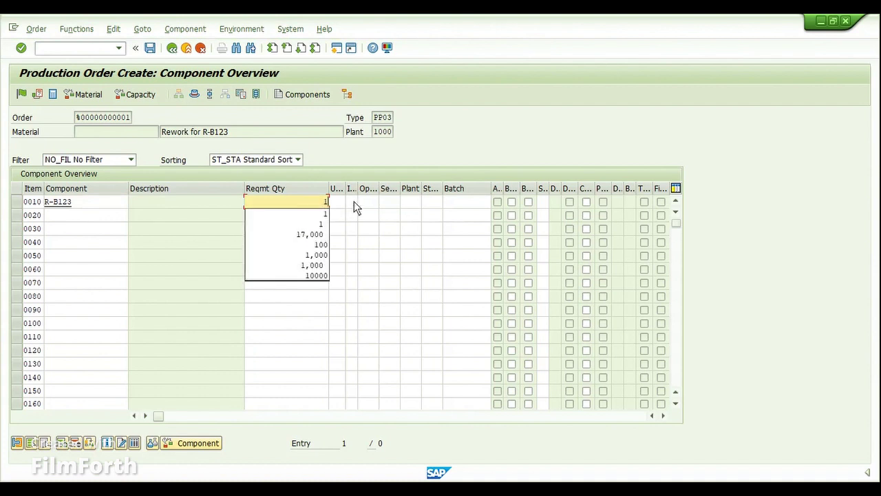
Assign item category L, operation 0010, plant 1000 and storage location 0001 to component R-B123, and confirm the entries
click(354, 201)
drag(357, 193, 367, 201)
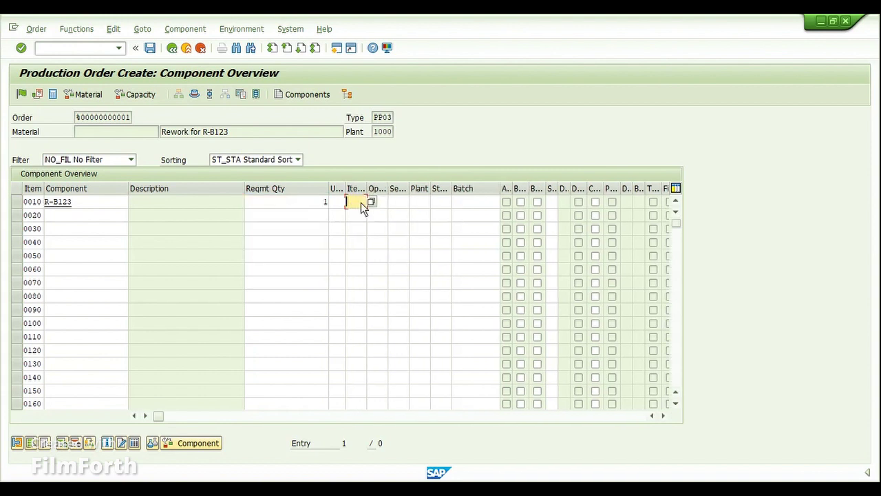
text(L)
text(0010)
key(Tab)
key(Tab)
text(1000)
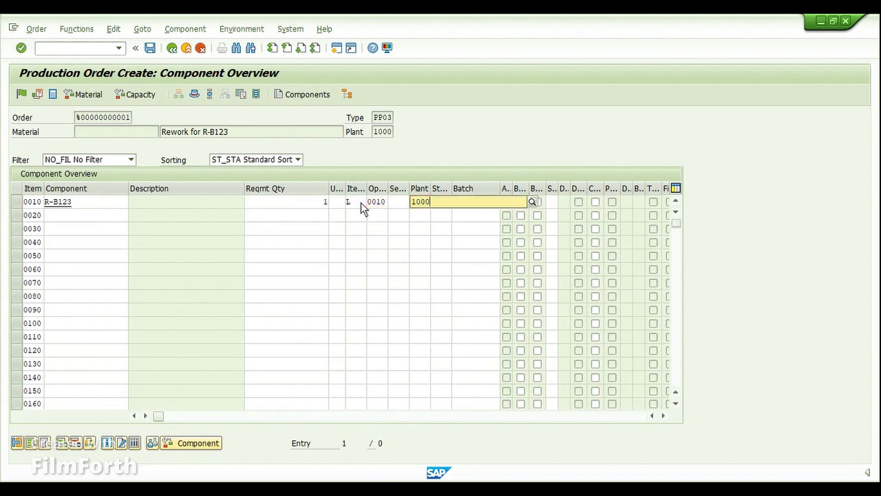
key(Return)
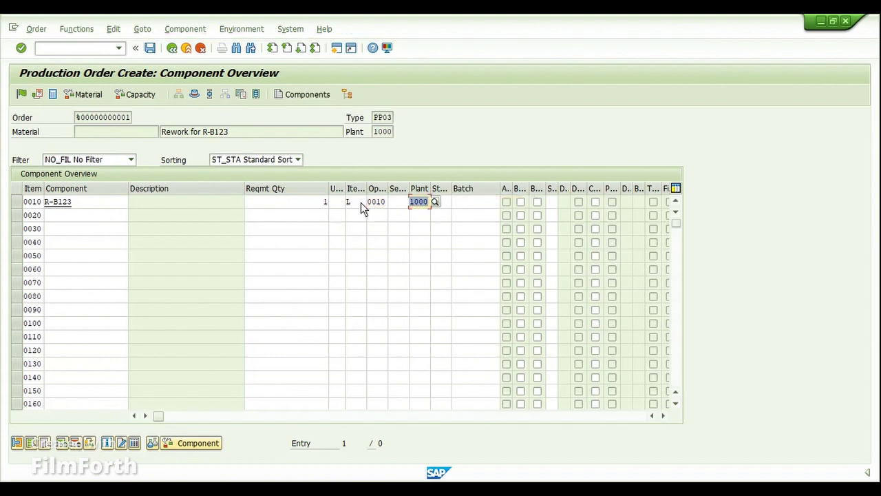
click(499, 269)
click(447, 203)
text(0001)
key(Return)
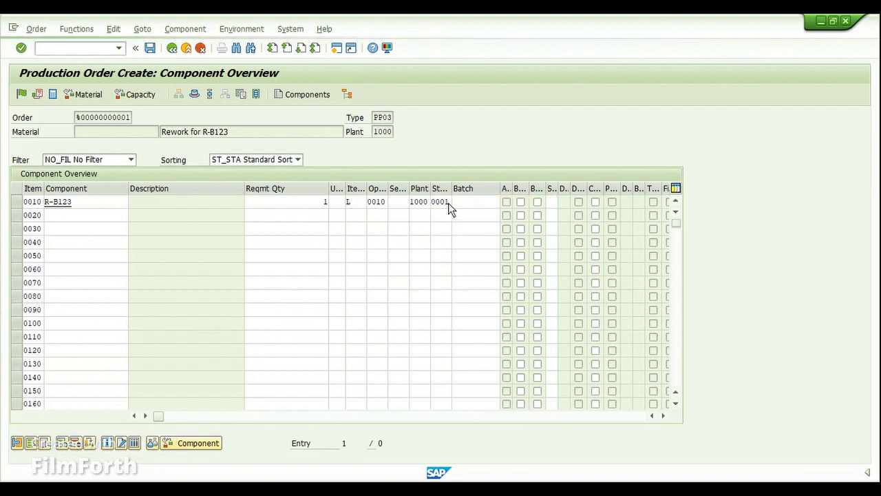
Review the material, requirement quantity and storage location of the component in item 0010
click(280, 205)
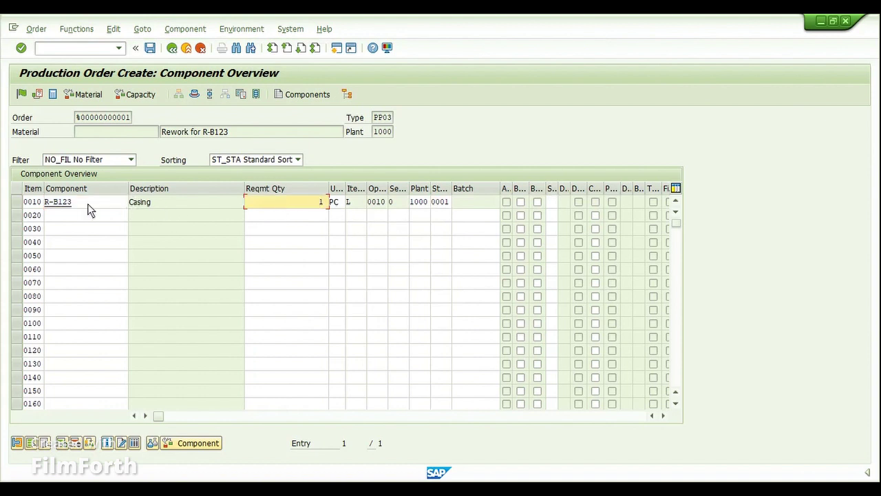
click(88, 205)
click(281, 204)
click(100, 202)
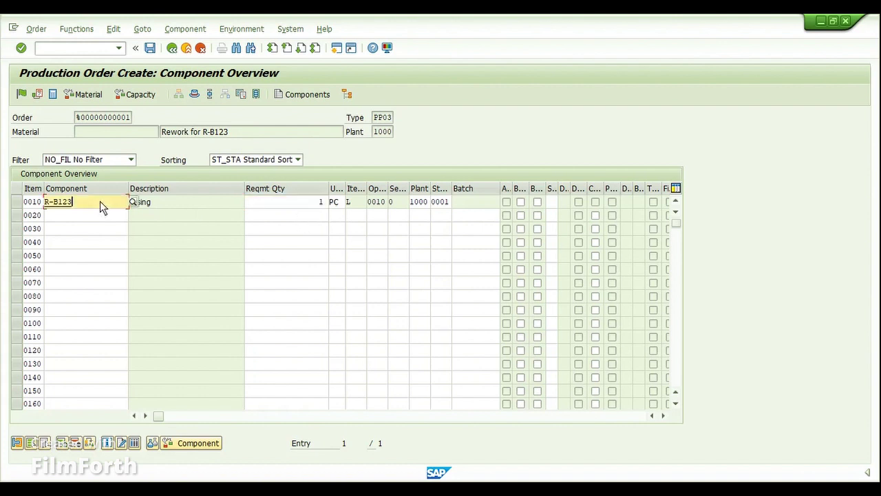
click(312, 205)
click(439, 203)
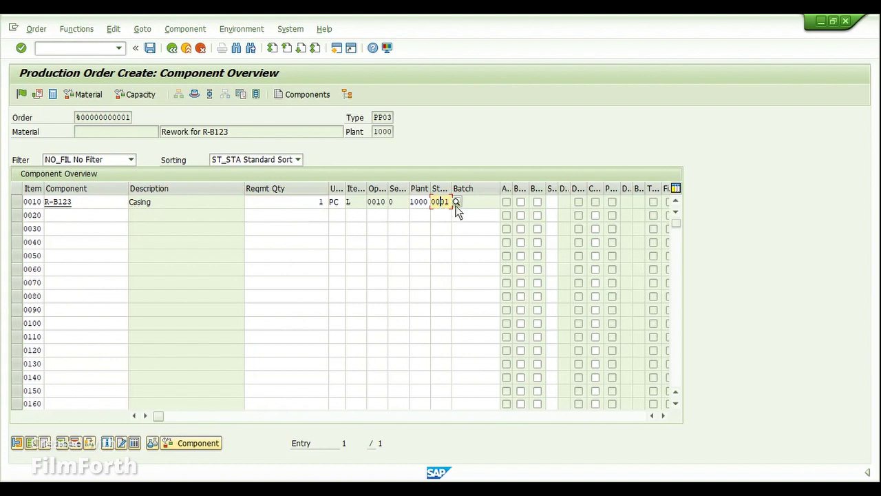
Change the storage location of component item 0010 to the rework location RWRK in plant 1000
key(Return)
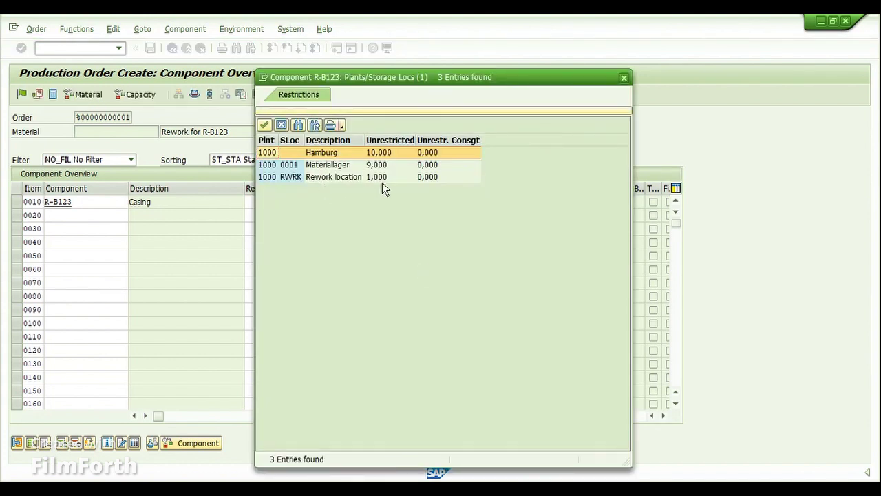
click(383, 180)
double_click(290, 178)
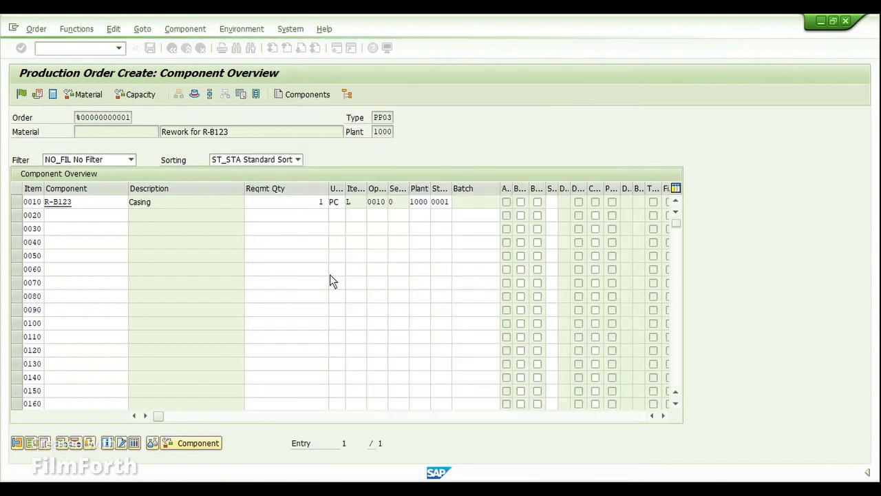
key(Return)
Copy component R-B123 into item 0020 and set its requirement quantity to -1
key(ctrl+c)
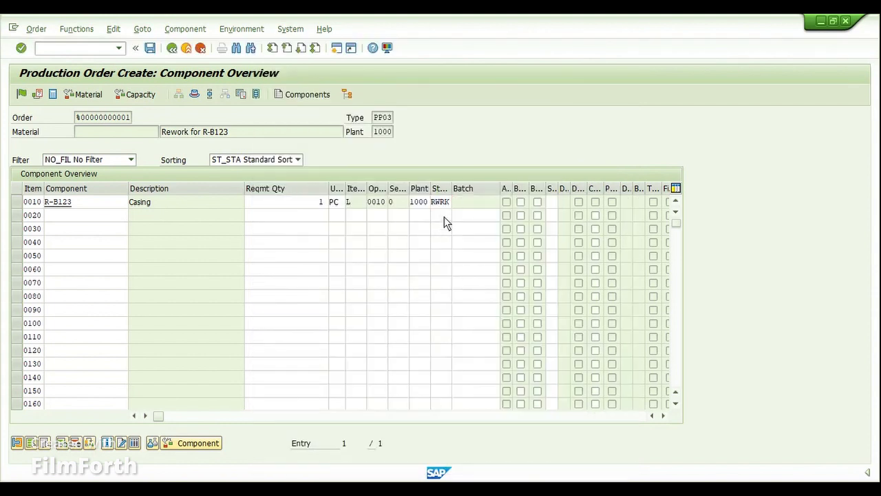
click(94, 218)
key(ctrl+v)
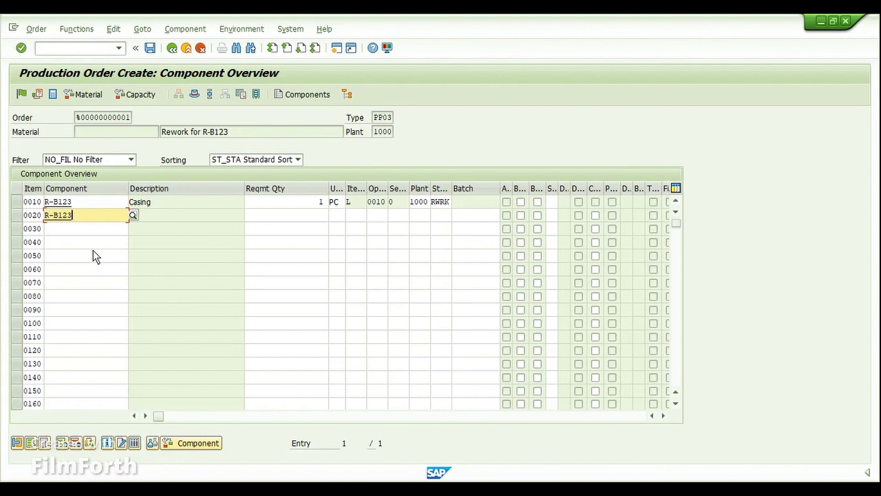
key(Tab)
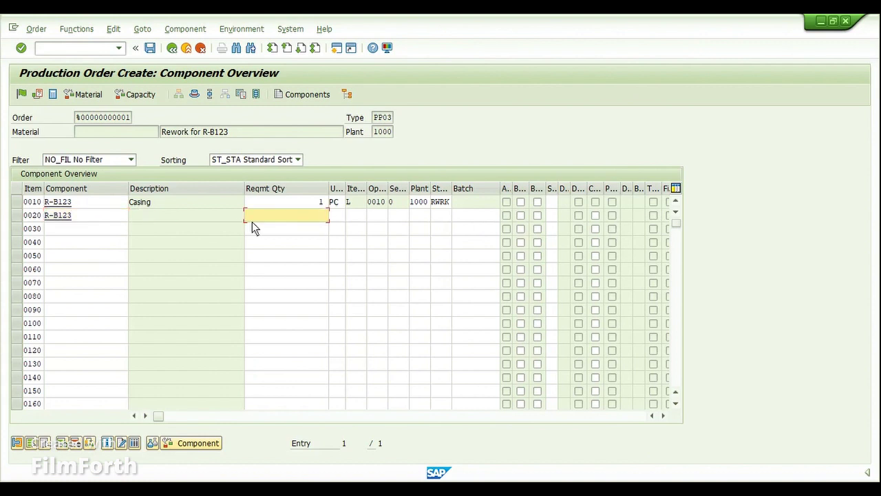
text(-1)
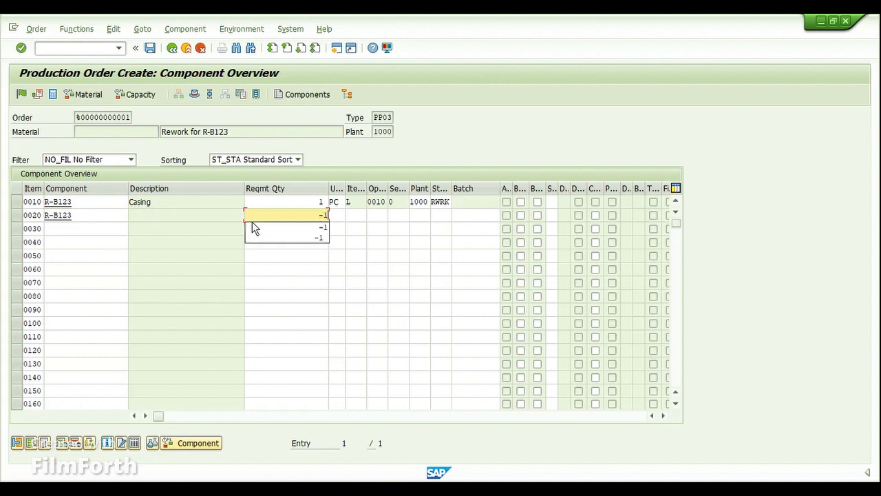
key(Tab)
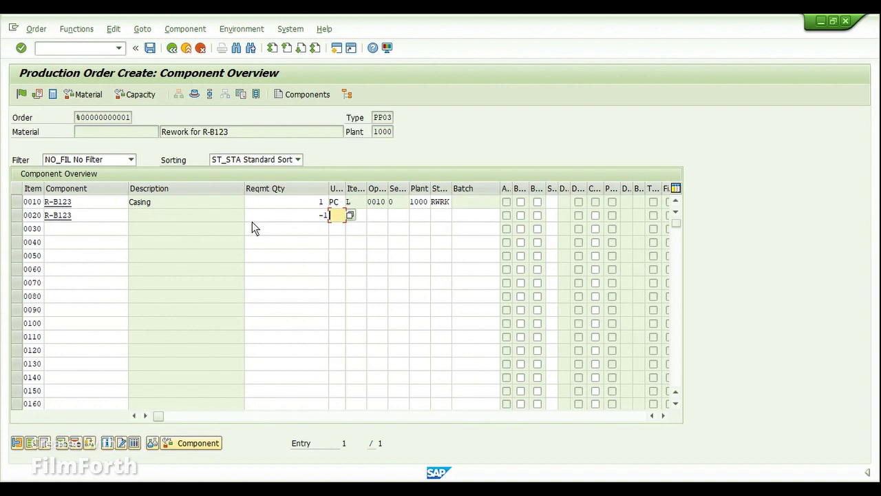
Assign item category L, operation 0010, plant 1000 and storage location 0001 to item 0020, and confirm the entries
key(Tab)
text(L)
key(Tab)
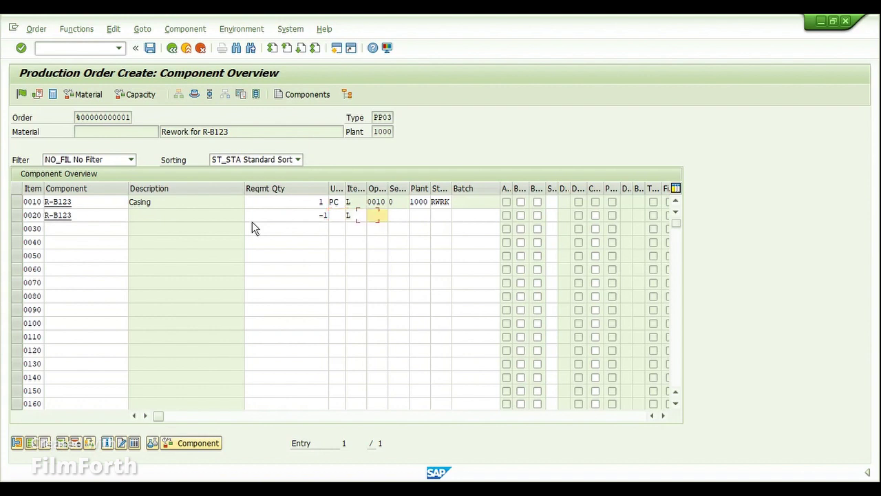
text(0010)
key(Tab)
key(Tab)
text(1000)
key(Tab)
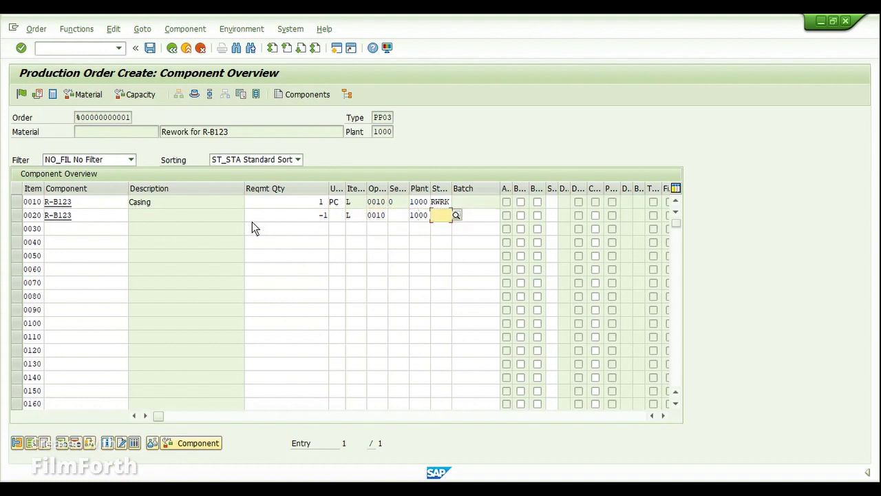
text(0001)
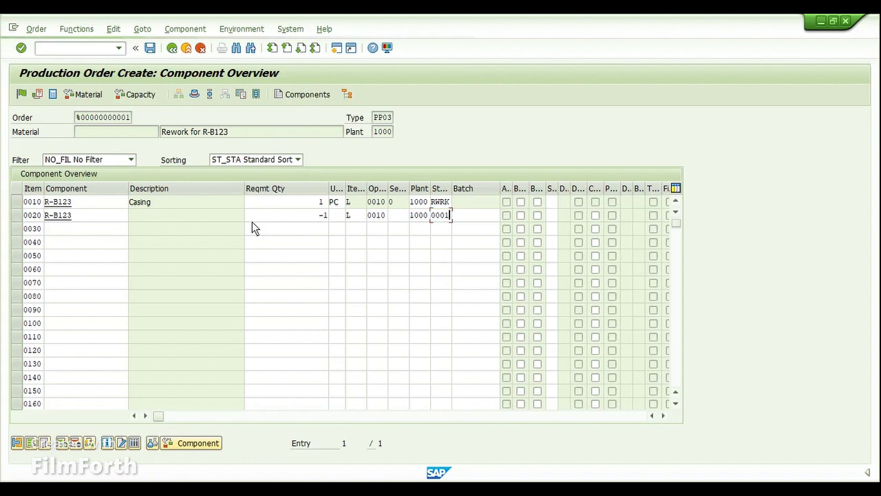
key(Return)
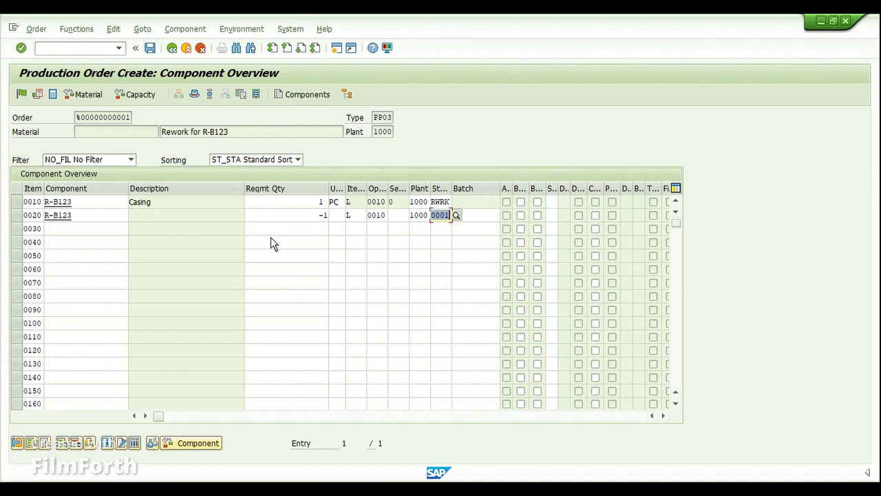
key(Return)
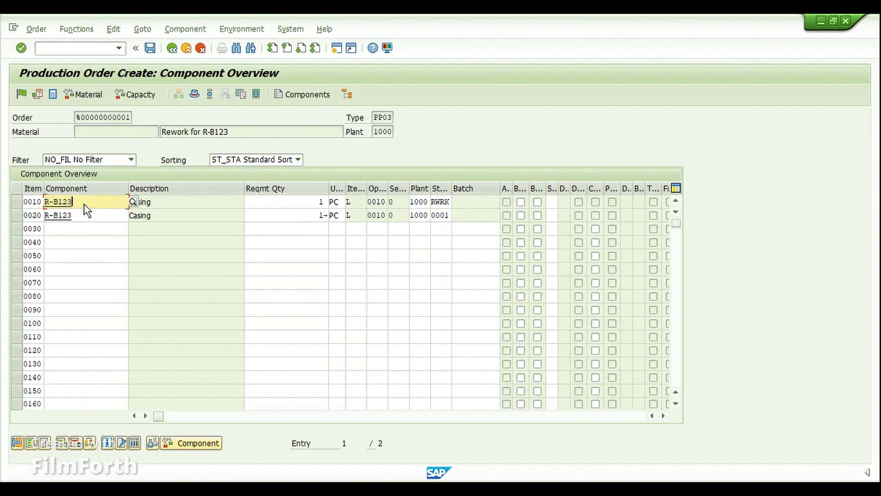
Compare the requirement quantities of items 0010 and 0020, and widen the backflush column of the component table
click(311, 207)
click(311, 215)
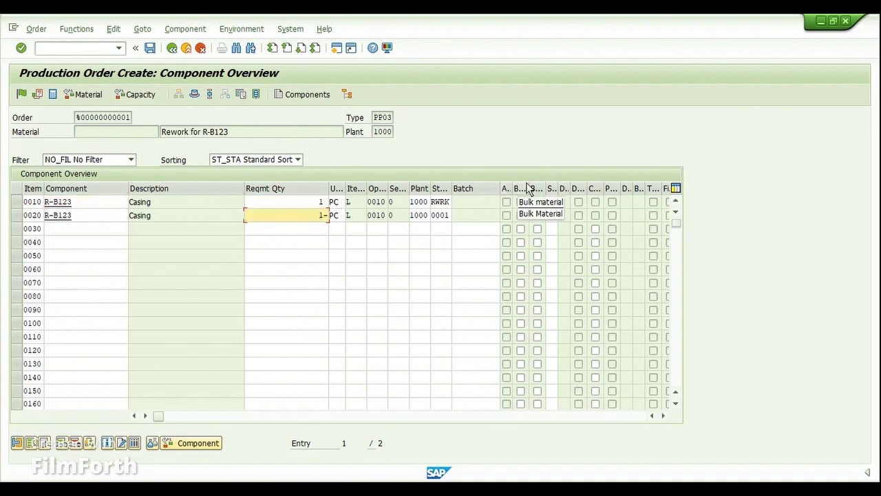
drag(544, 189, 562, 188)
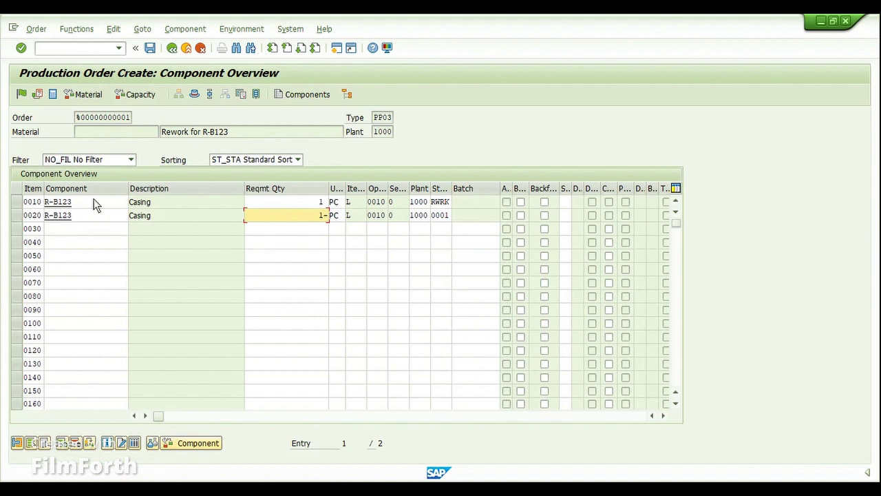
click(101, 227)
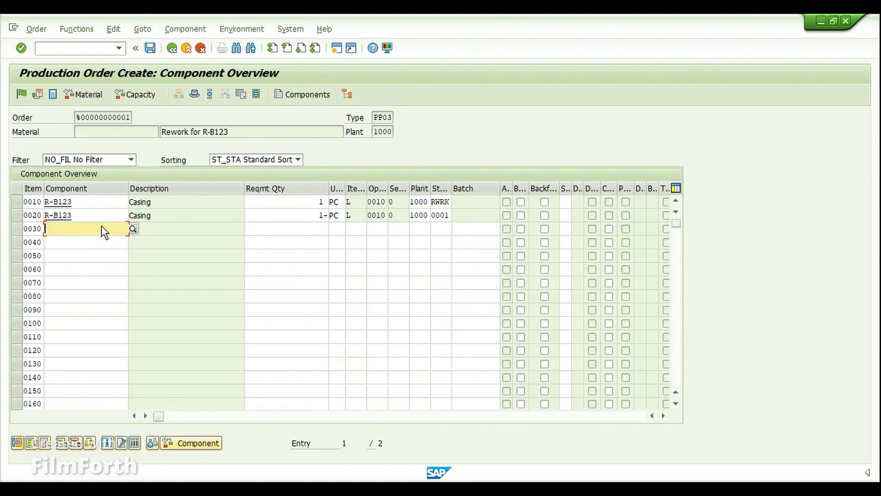
click(100, 243)
click(99, 257)
click(99, 270)
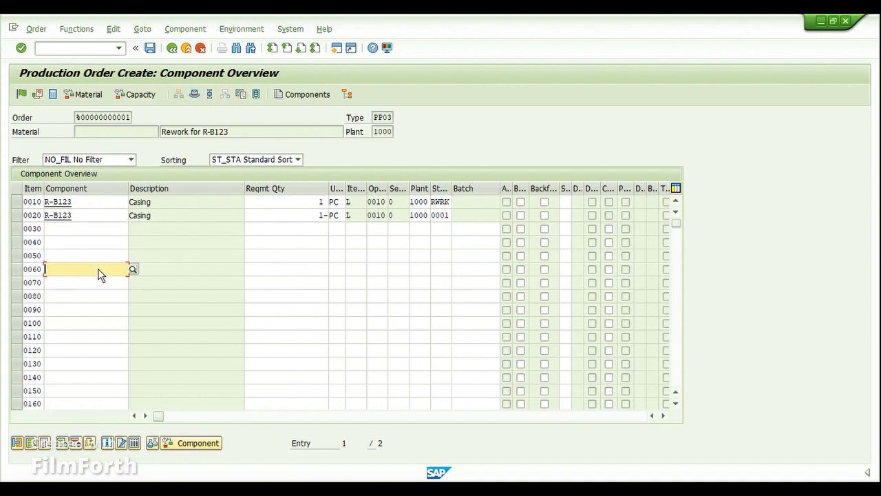
click(98, 283)
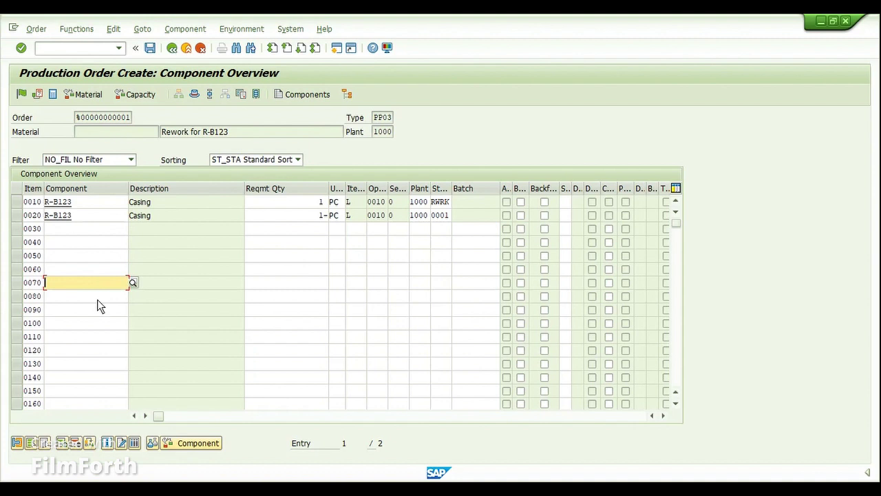
click(114, 230)
click(115, 243)
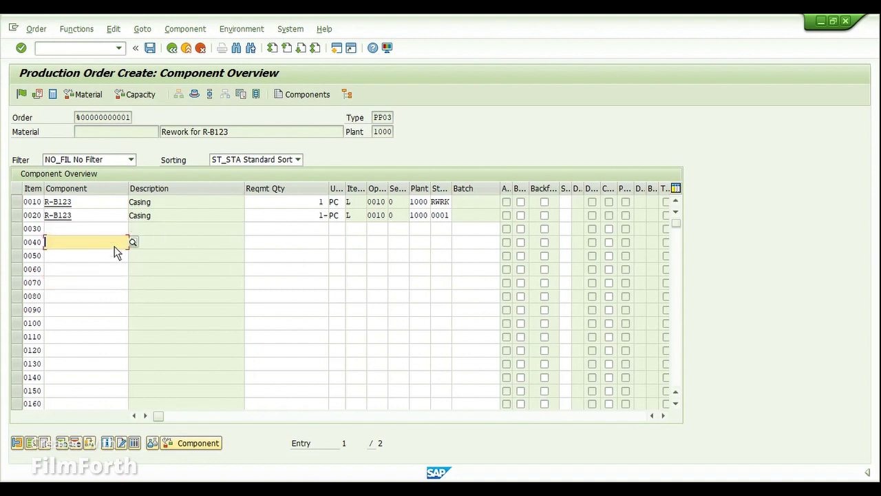
click(114, 255)
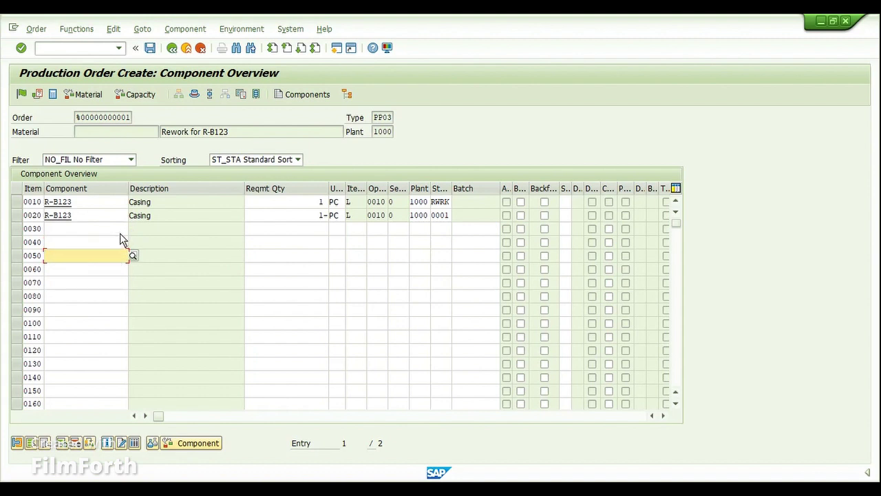
click(293, 231)
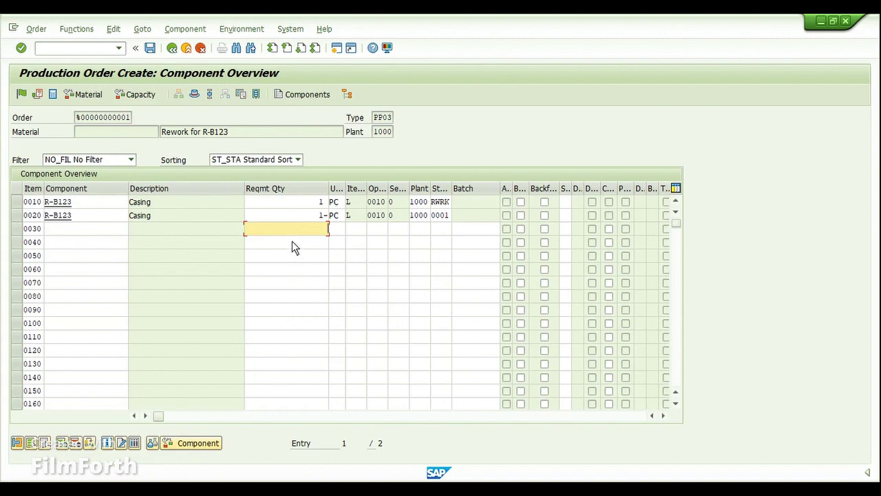
key(Up)
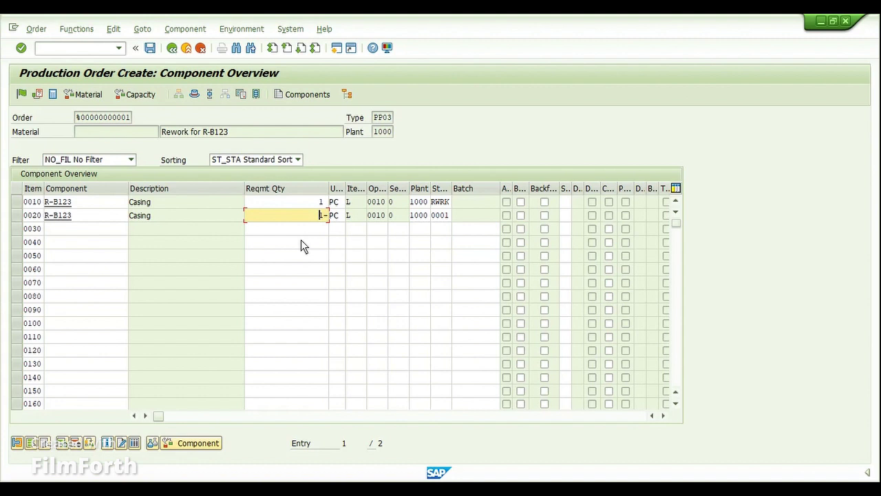
Review the R-B123 entries in items 0010 and 0020, widening the storage location column to compare their storage locations
click(18, 215)
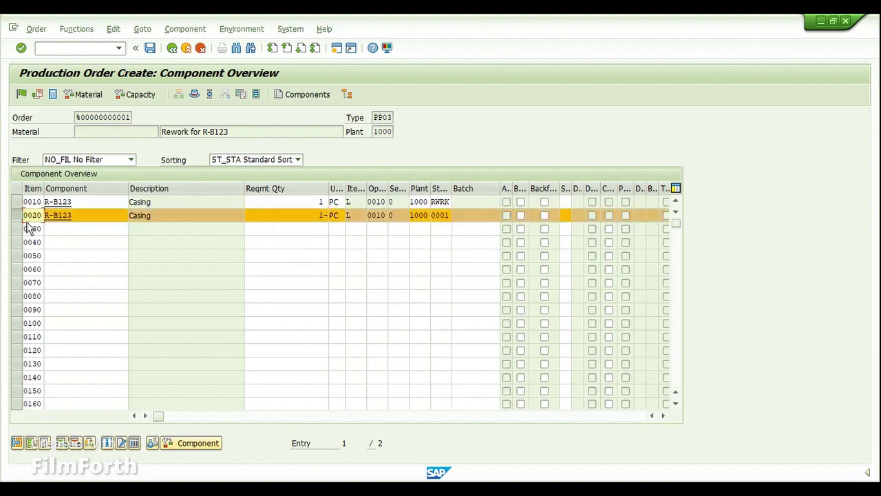
click(23, 217)
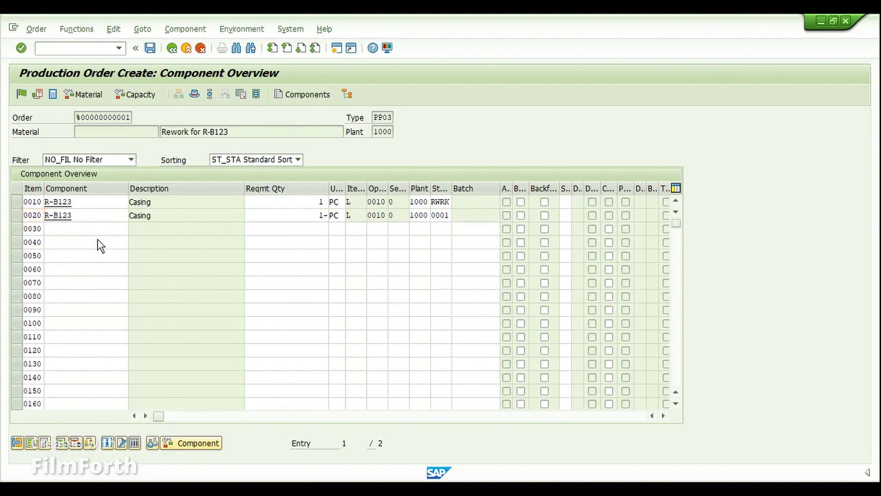
click(85, 202)
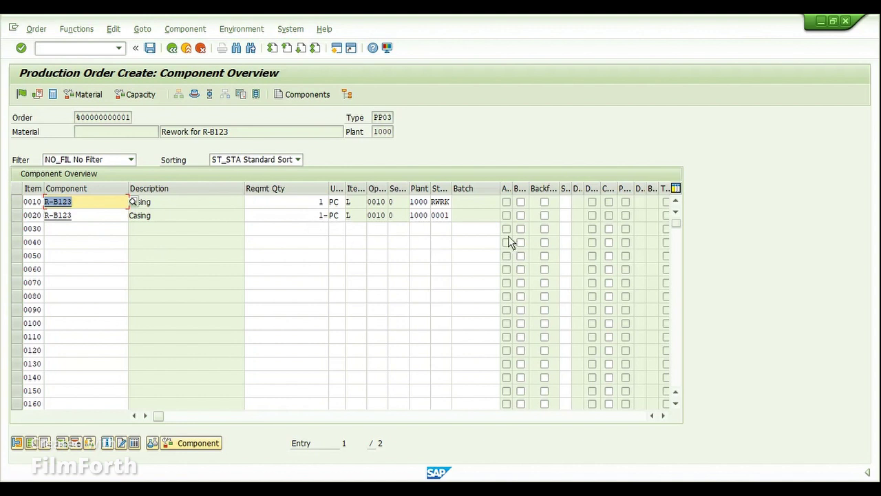
click(16, 201)
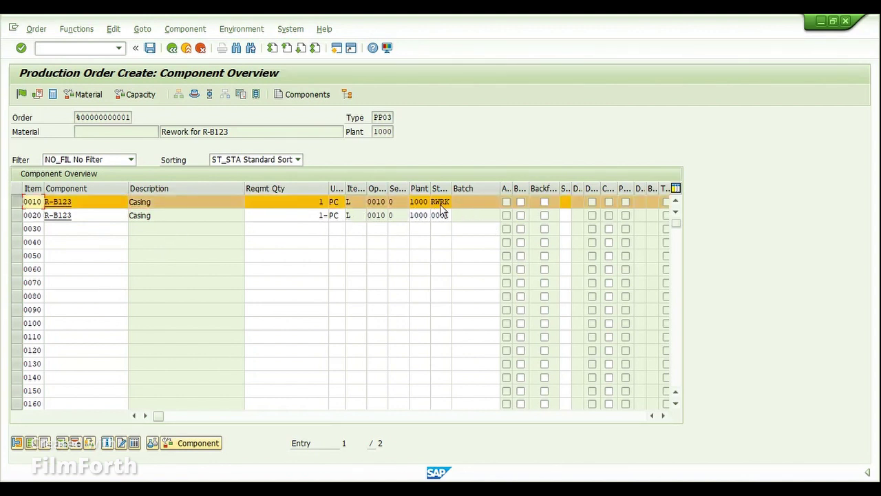
drag(452, 188, 469, 188)
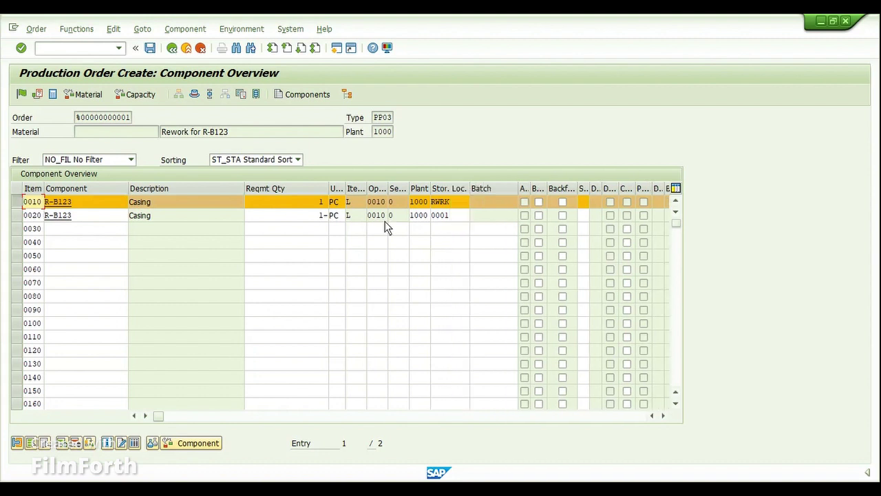
click(17, 201)
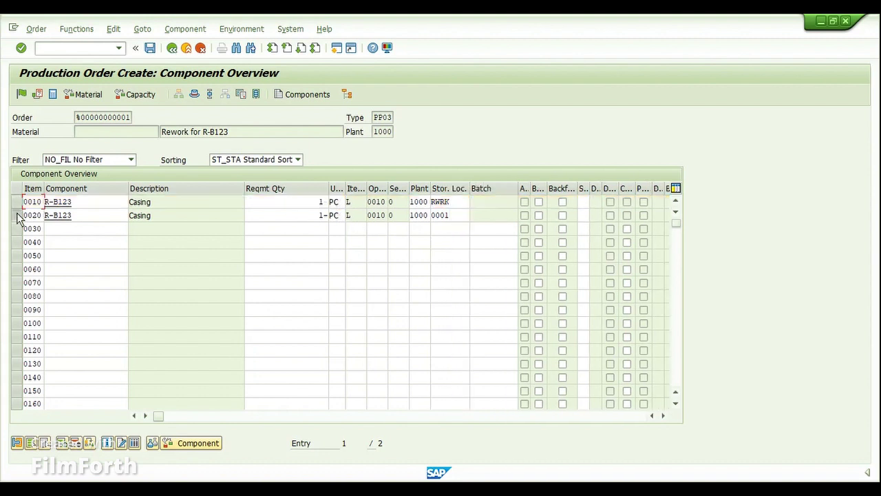
click(17, 214)
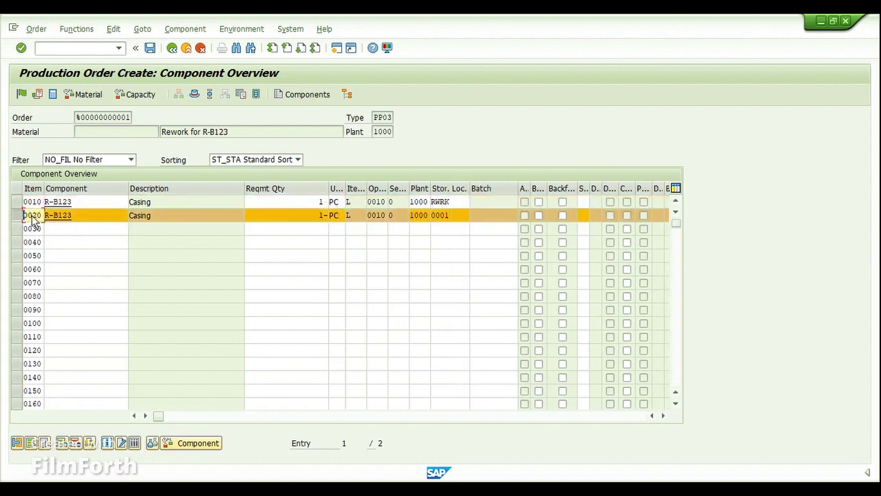
click(434, 220)
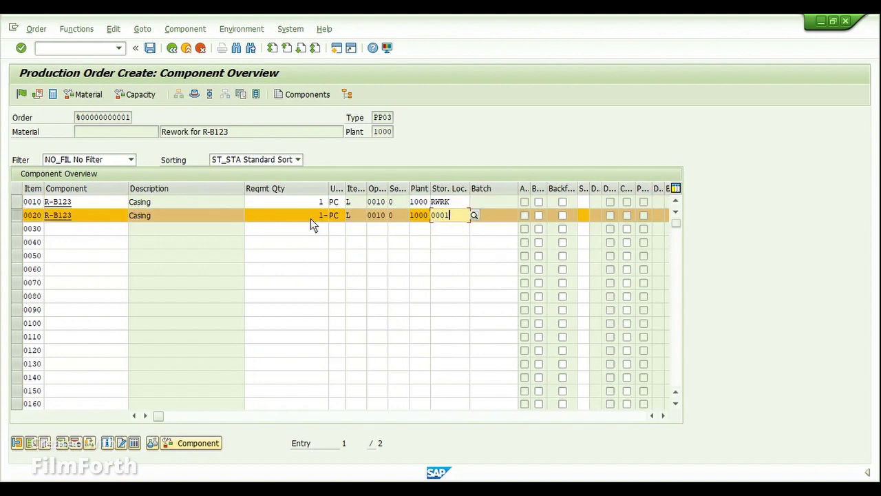
click(19, 217)
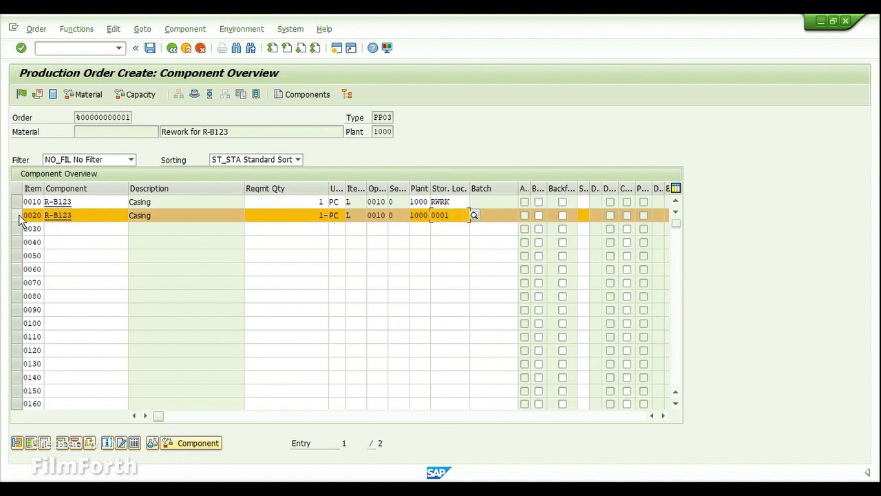
Return to the order's operation overview and check the short text of operation 0010
click(209, 97)
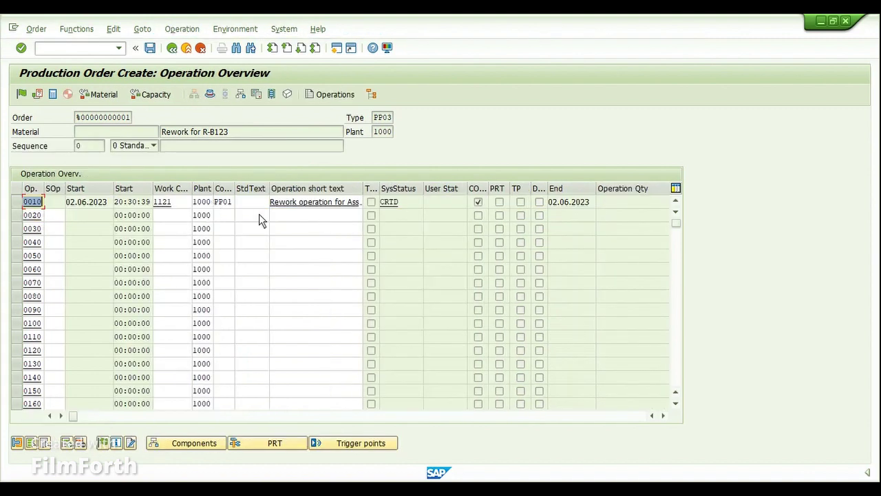
click(279, 215)
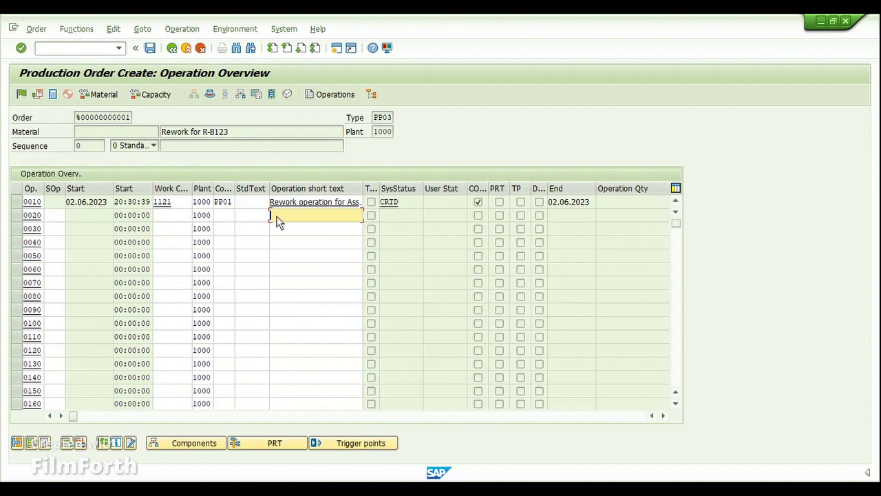
click(277, 204)
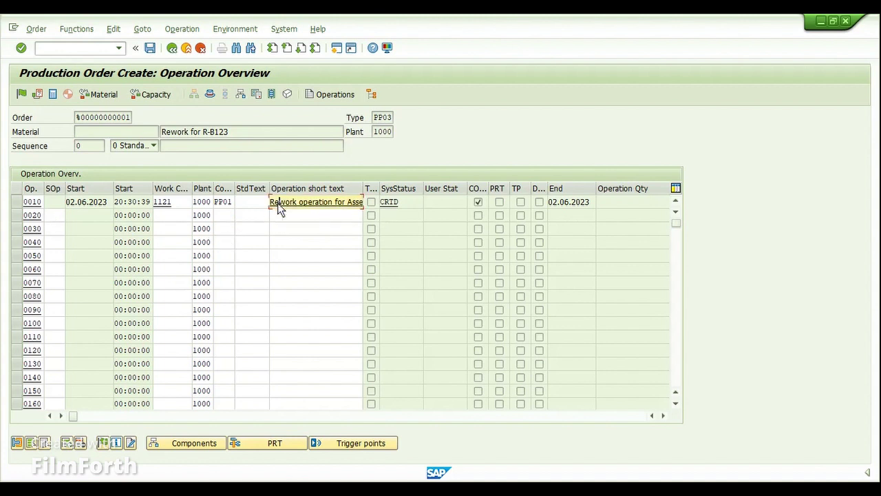
click(284, 217)
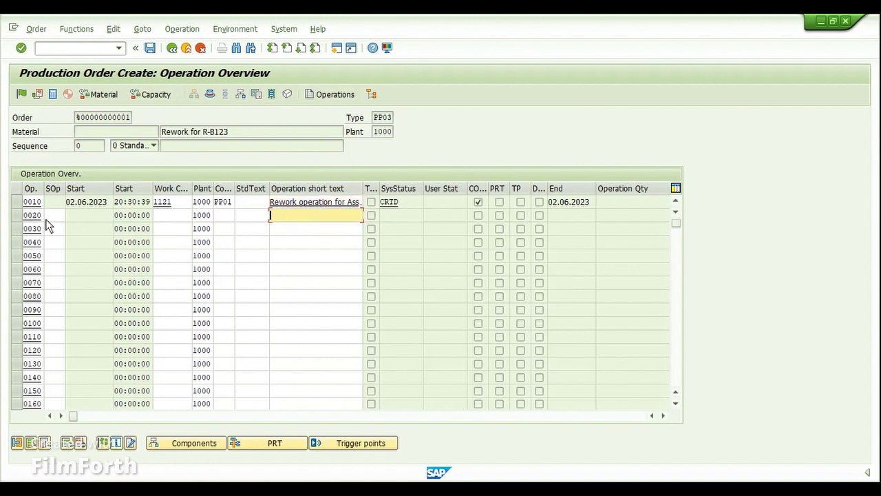
click(241, 96)
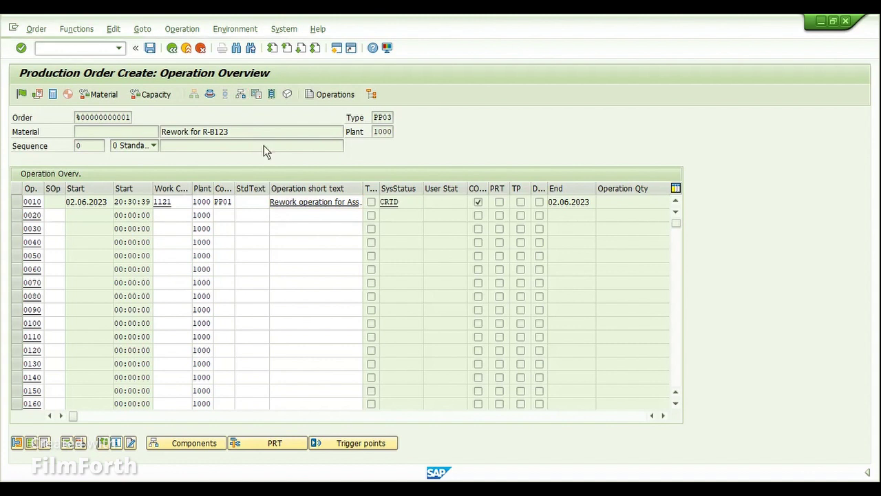
Check the operation assignment of R-B123 item 0020 in the order's component overview
click(16, 216)
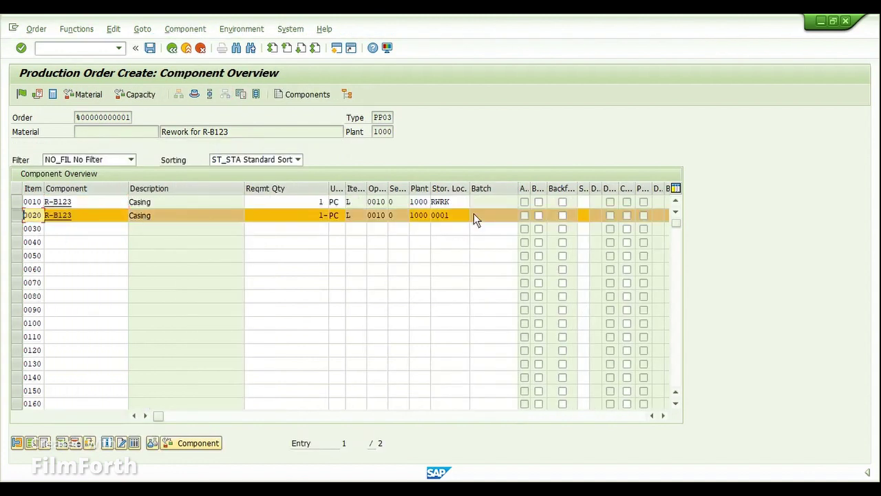
click(377, 216)
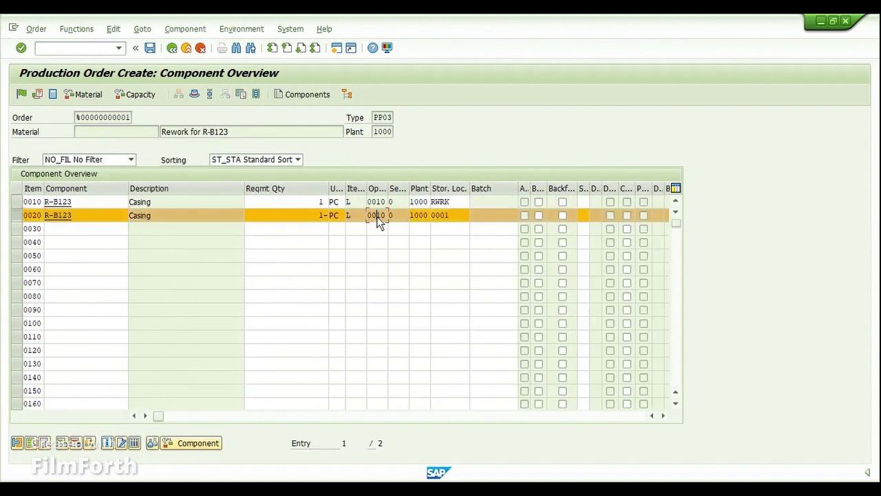
click(18, 215)
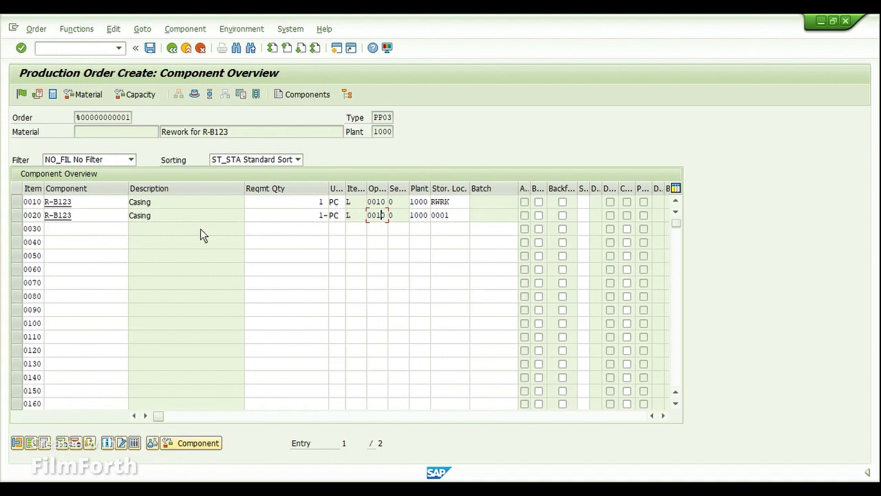
click(15, 219)
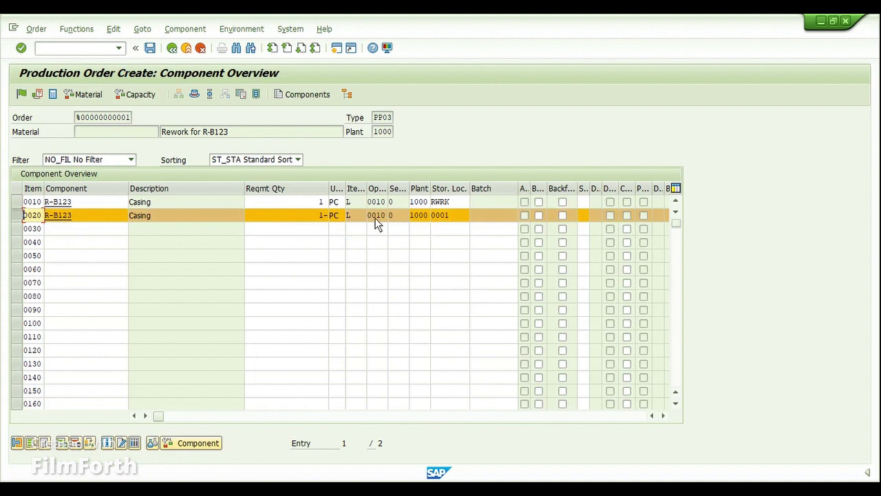
click(16, 218)
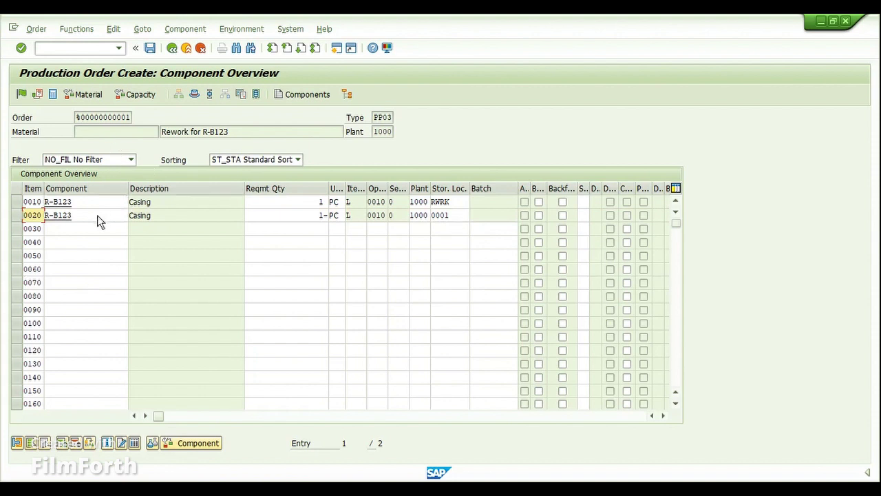
Go to the general data in the order header, release the rework order and save it
click(194, 94)
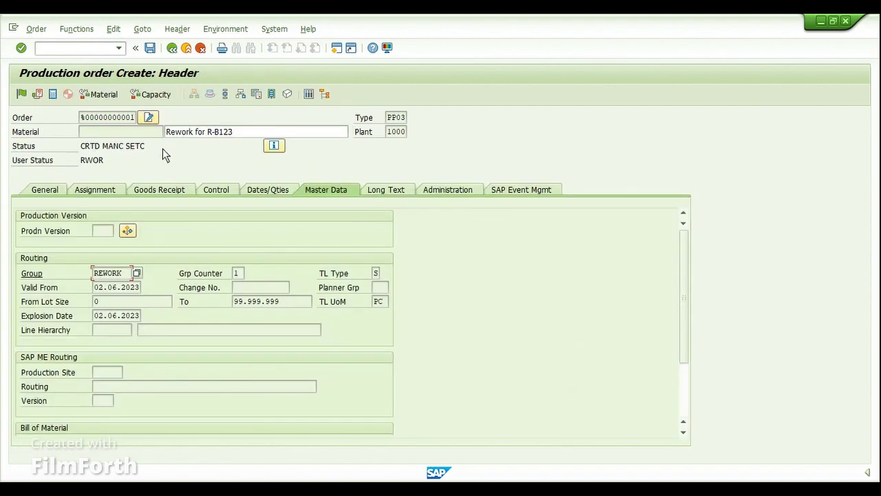
click(43, 190)
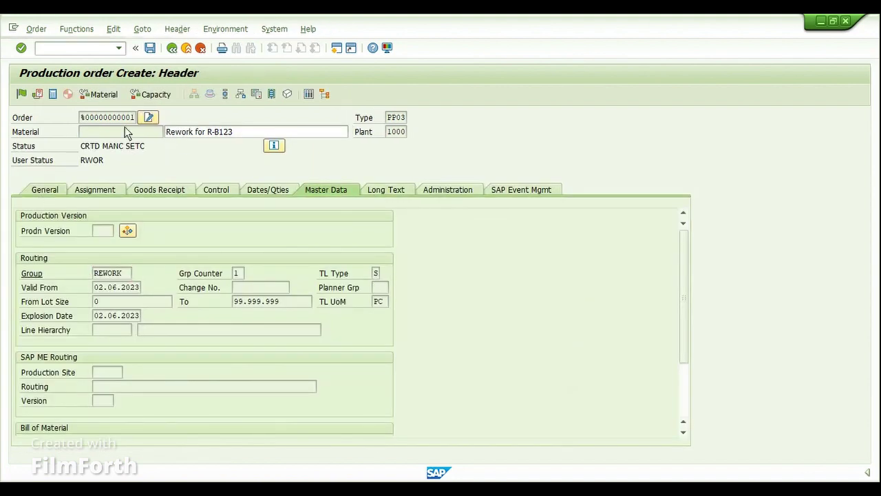
click(21, 93)
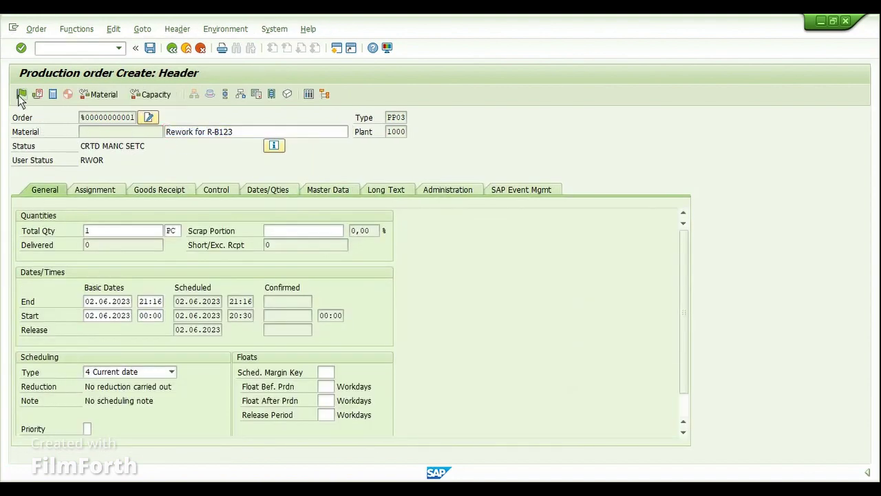
click(149, 49)
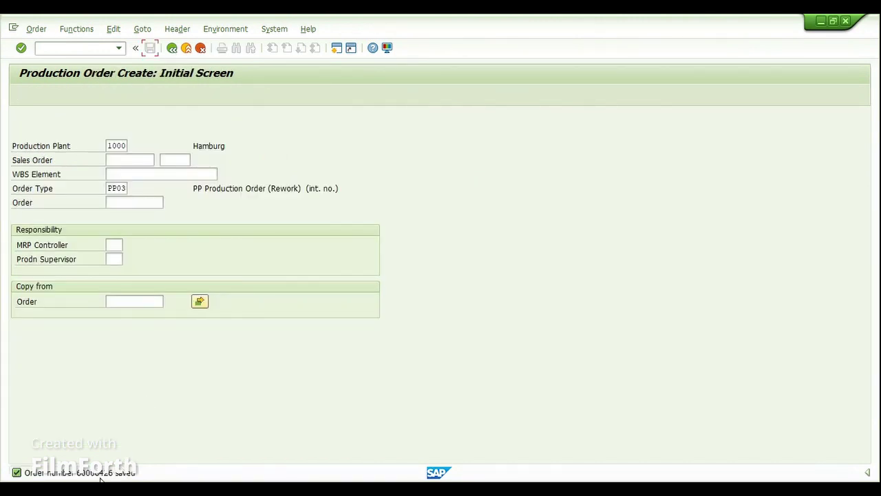
Switch to the SAP Easy Access session and open the stock/requirements list (MD04) for material R-B123 in plant 1000
click(363, 482)
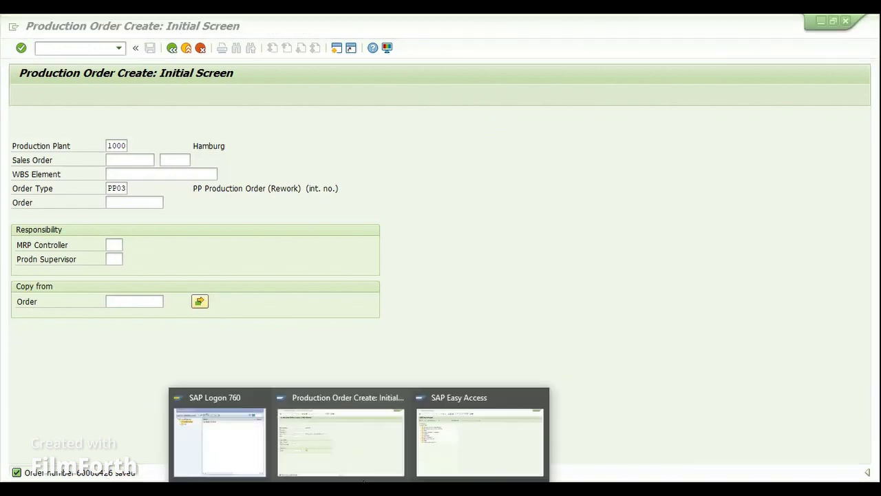
click(424, 454)
text(MD04)
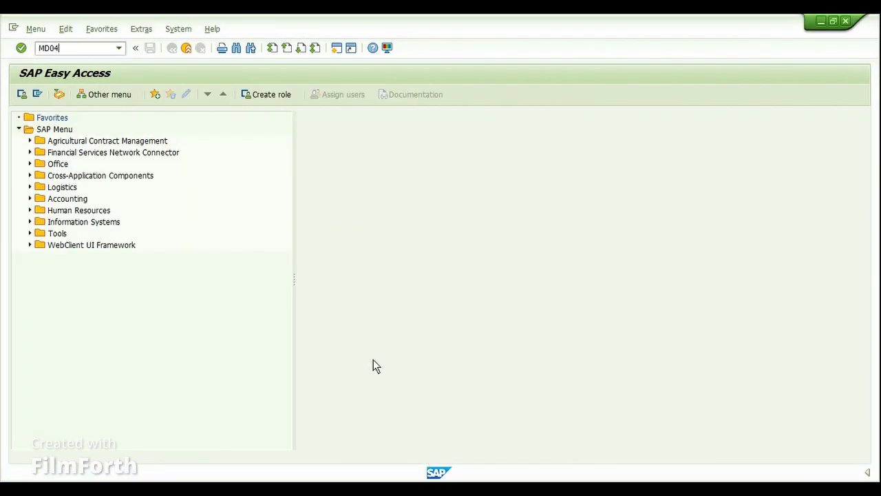
key(Return)
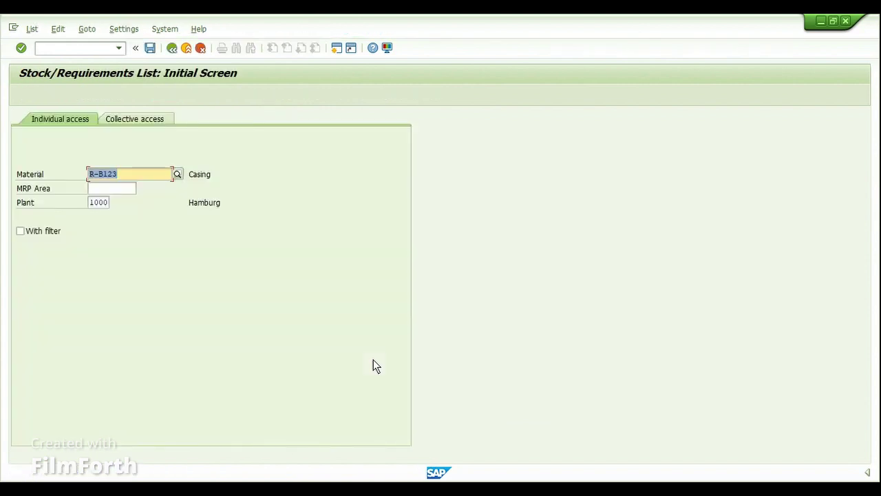
key(Return)
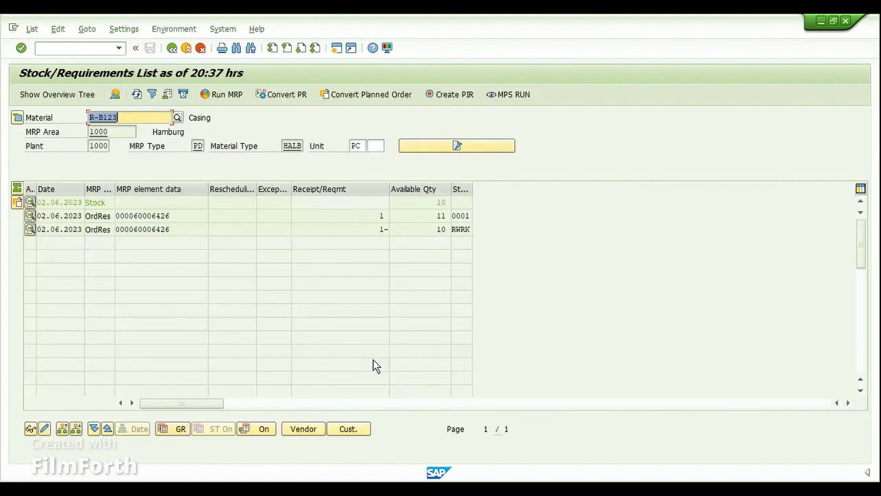
Compare the receipt and requirement quantities of the rework order's reservations with the available stock of R-B123
click(187, 219)
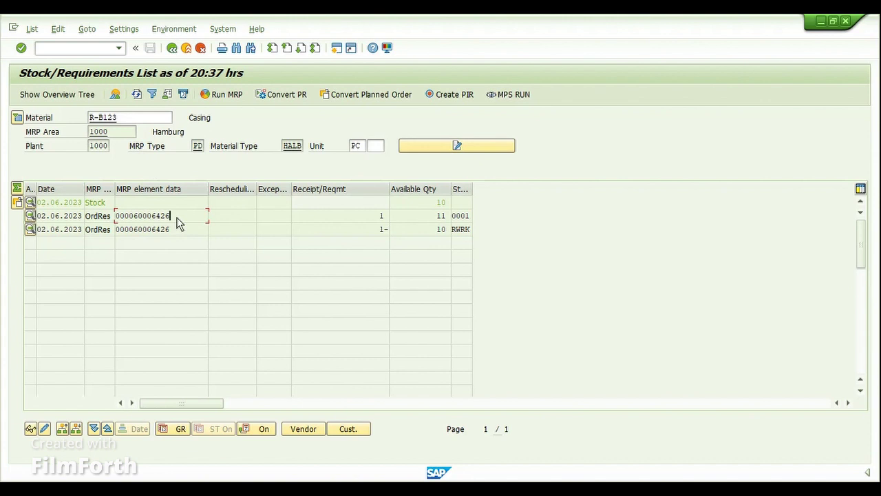
click(378, 218)
click(368, 232)
click(418, 205)
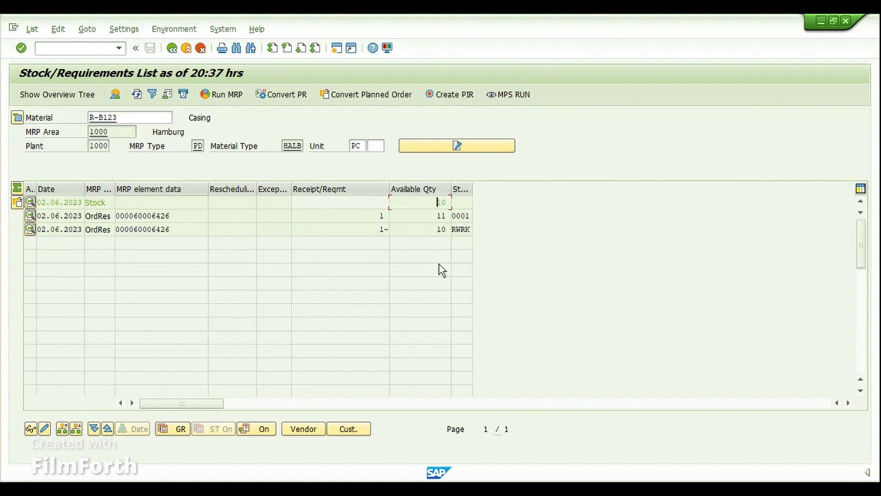
click(459, 203)
click(172, 219)
click(323, 220)
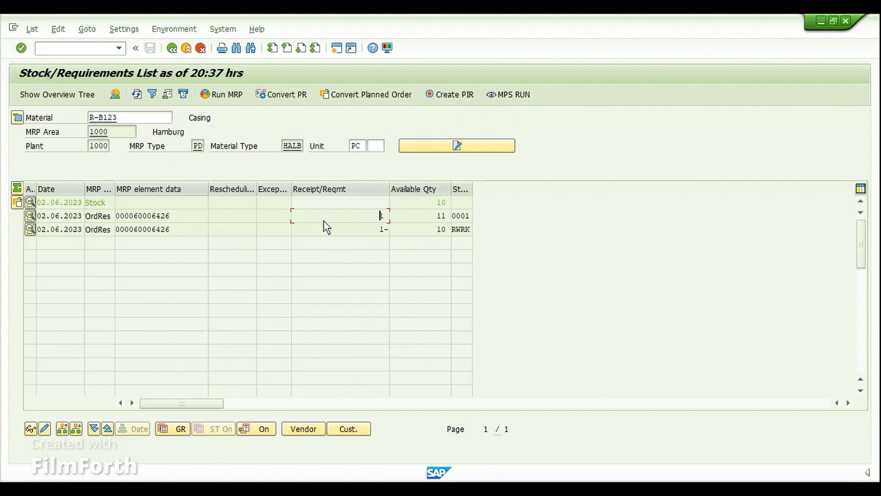
click(434, 219)
click(359, 234)
click(444, 203)
click(369, 219)
click(449, 232)
click(319, 232)
click(421, 205)
Widen the storage location column and compare the storage locations and quantities of the two order reservations
drag(471, 190, 517, 190)
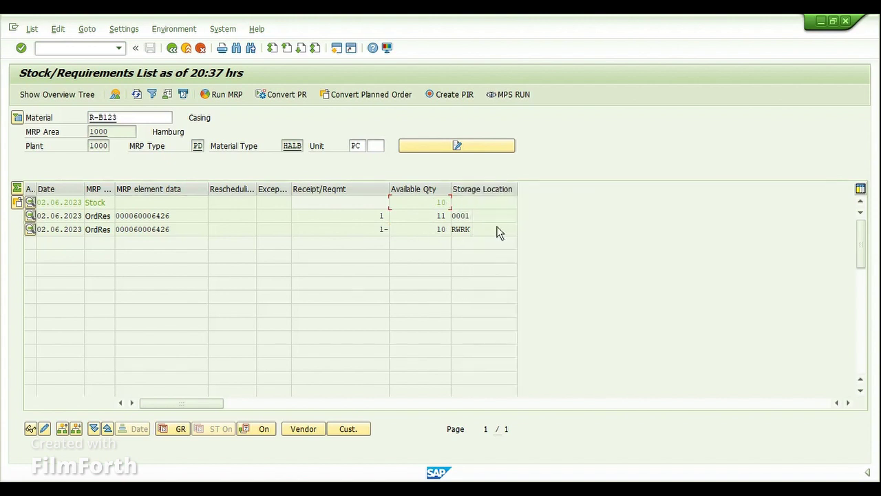
click(489, 219)
drag(471, 218, 453, 222)
click(378, 217)
click(474, 231)
click(384, 231)
Copy the rework order's number from the list and open transaction MIGO in a new session
drag(170, 218, 134, 218)
key(ctrl+slash)
text(/OMIGO)
key(Return)
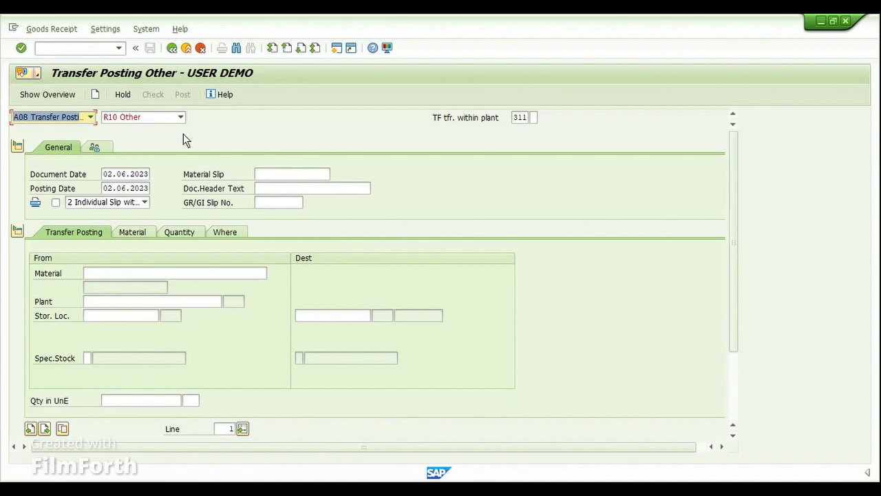
Set the transaction to A07 Goods Issue with reference R08 Order and load the rework order by its number
click(90, 117)
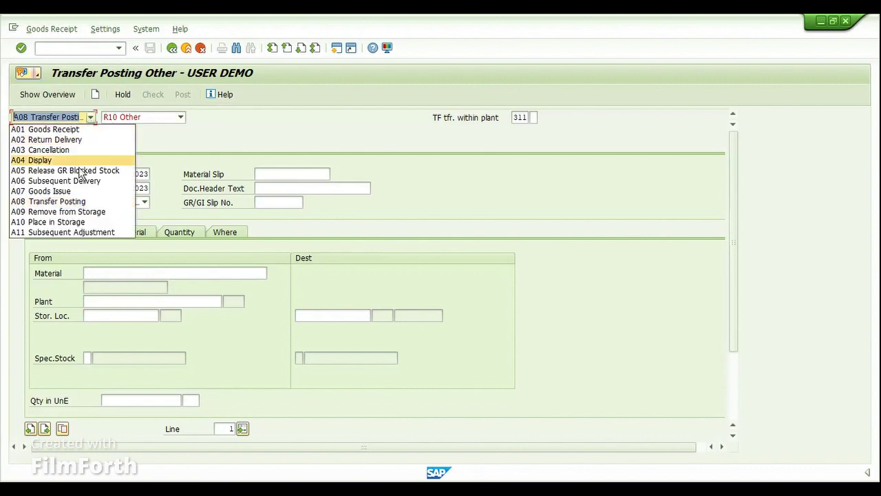
click(76, 192)
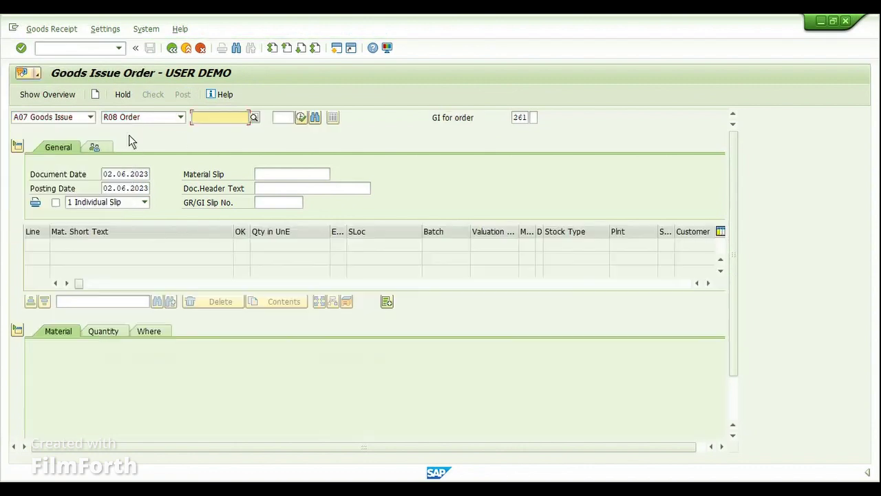
text(60006426)
key(Return)
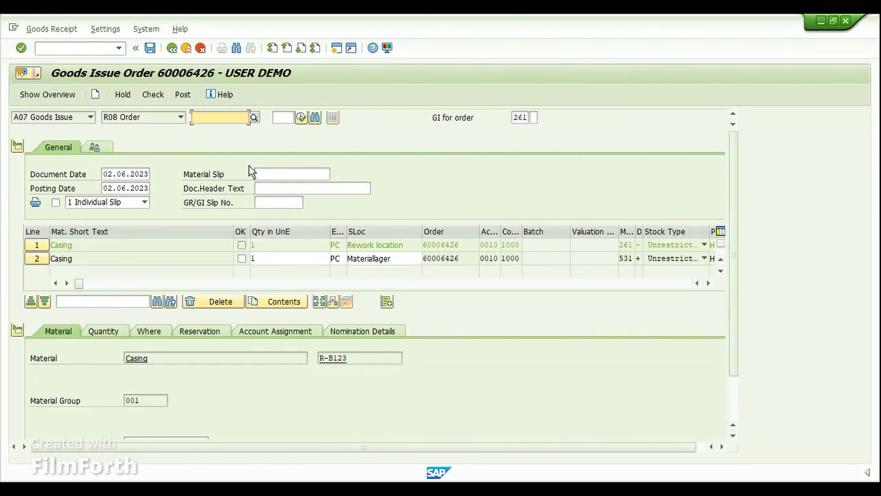
Widen the movement type column and compare the movement types of the two Casing lines
drag(635, 232, 674, 233)
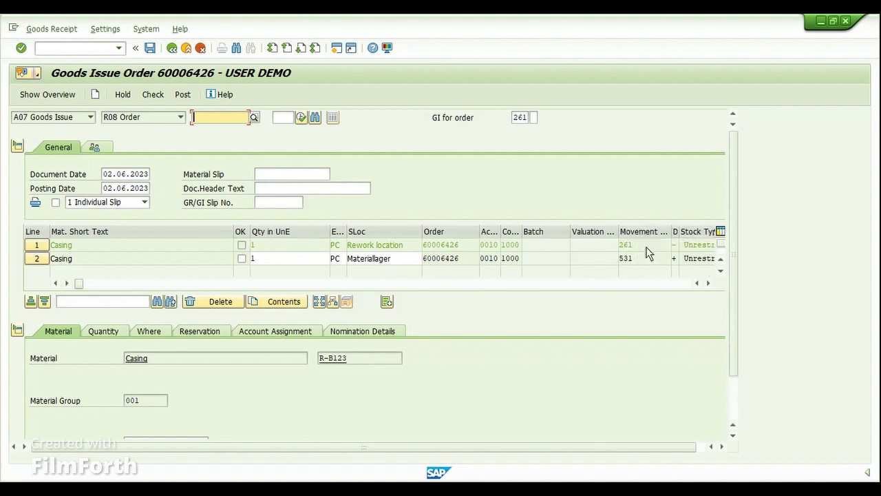
click(646, 247)
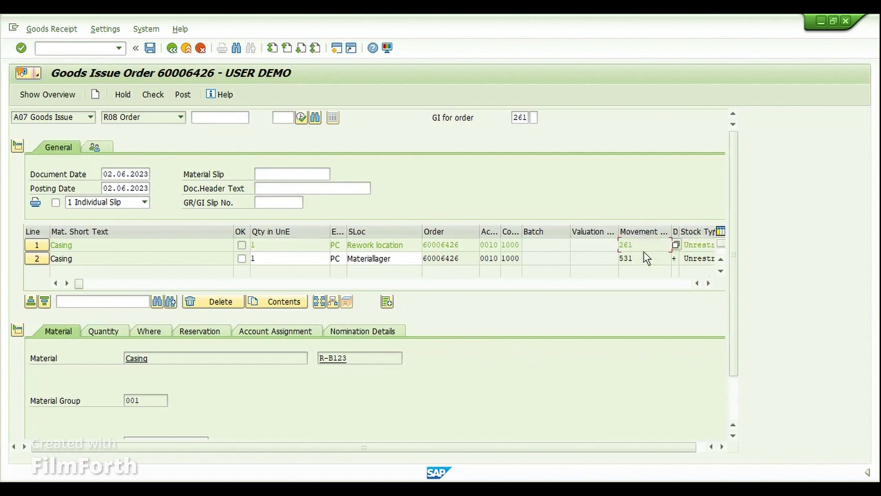
click(644, 257)
click(651, 248)
click(649, 258)
Collapse the item detail data, mark line 1 from the rework location as OK, then check and post the goods issue
click(18, 330)
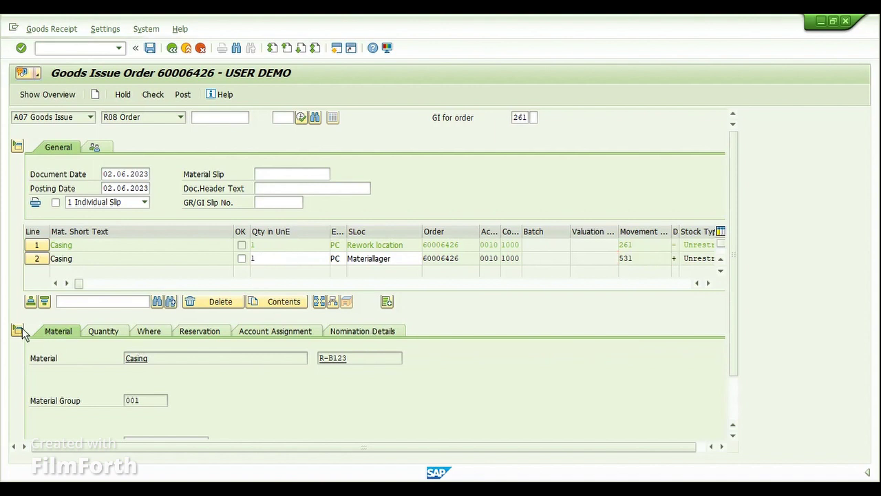
click(241, 245)
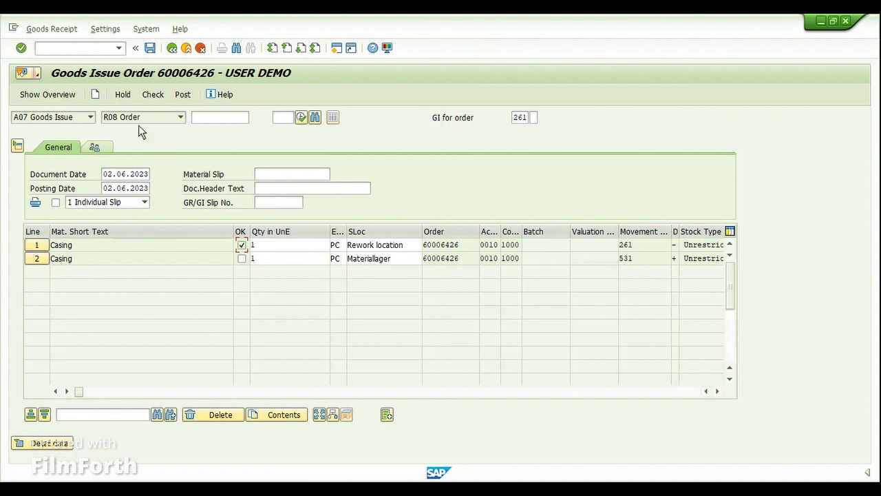
click(152, 95)
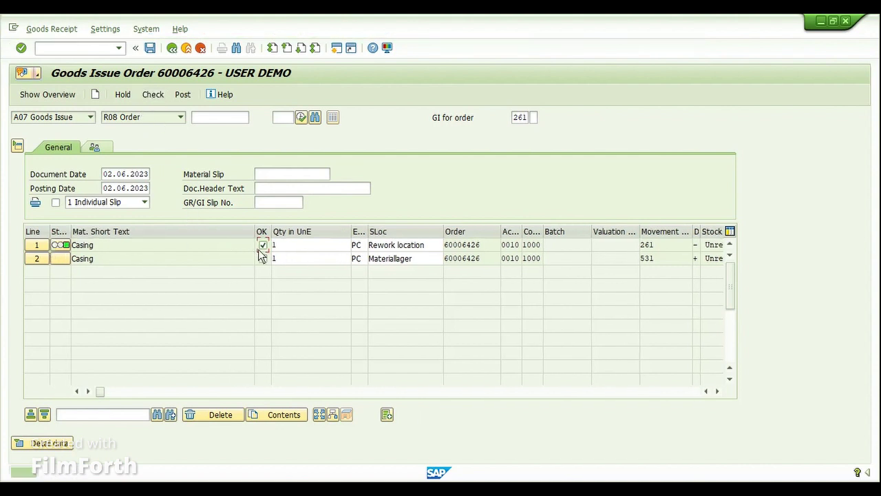
click(182, 95)
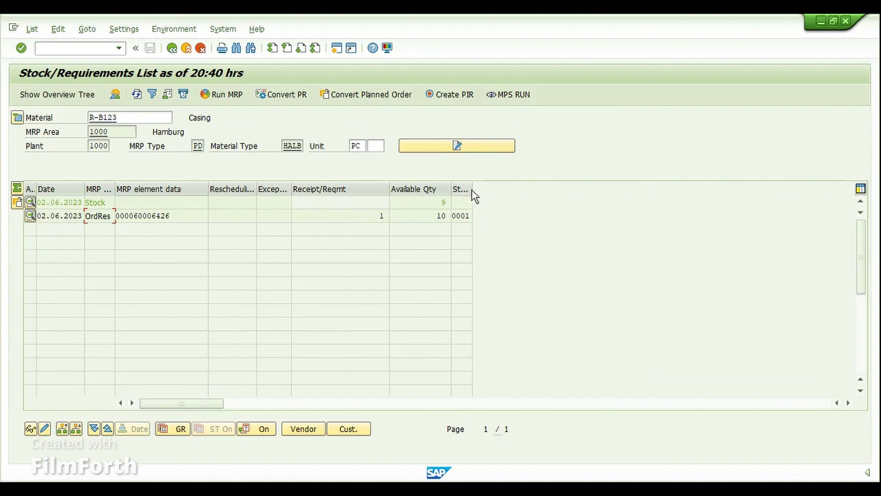
Widen the storage location column in R-B123's refreshed stock/requirements list and check the remaining reservation's storage location
drag(471, 189, 515, 191)
click(492, 215)
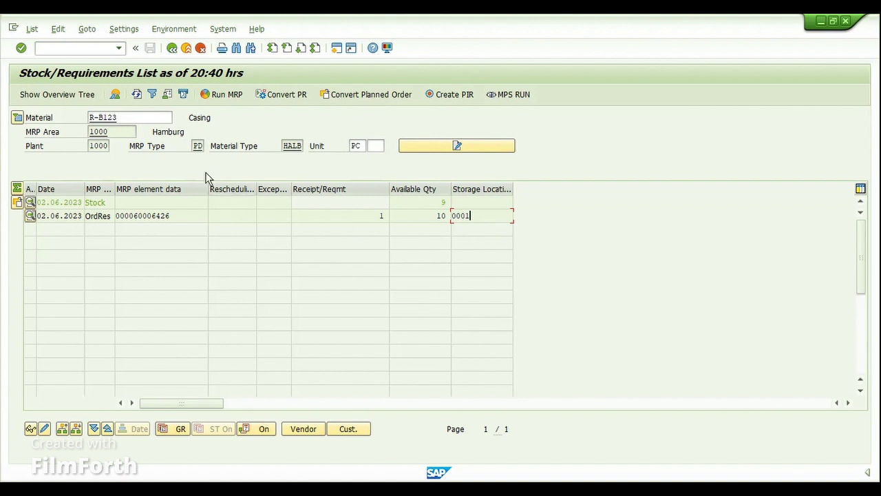
Switch back to the goods issue session and open the time ticket confirmation with transaction CO11N
mouse_move(482, 488)
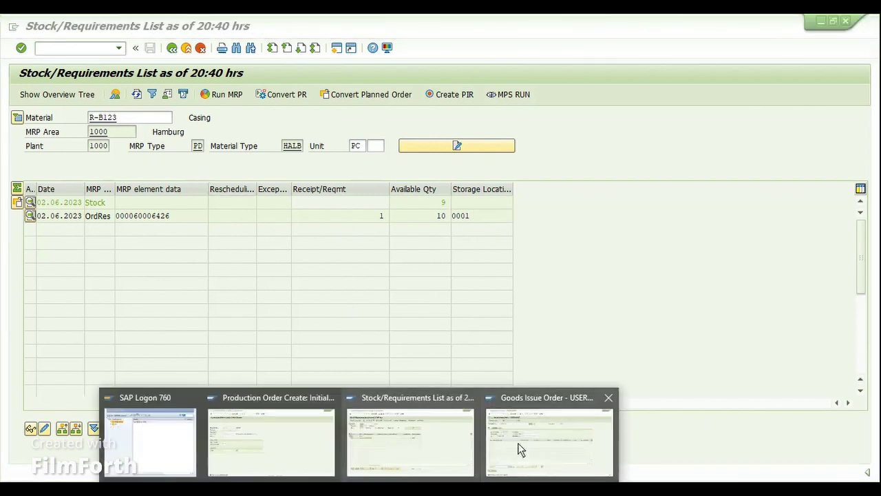
click(517, 443)
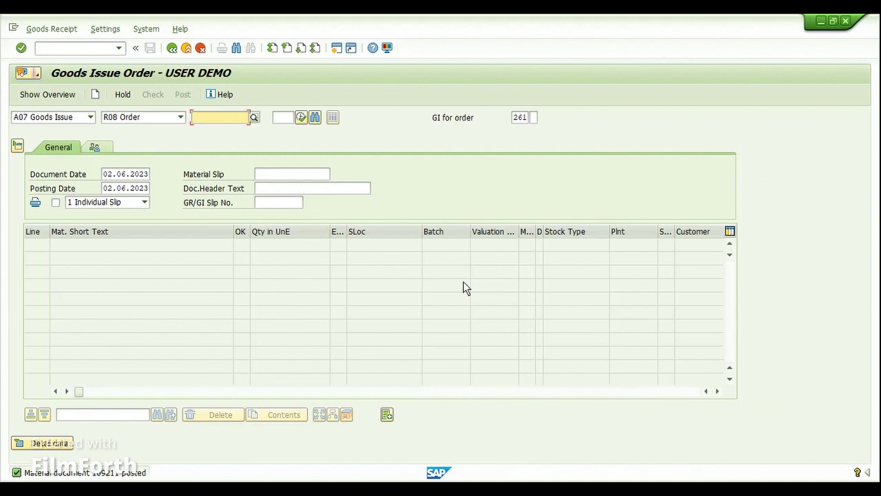
key(ctrl+slash)
text(/NCO)
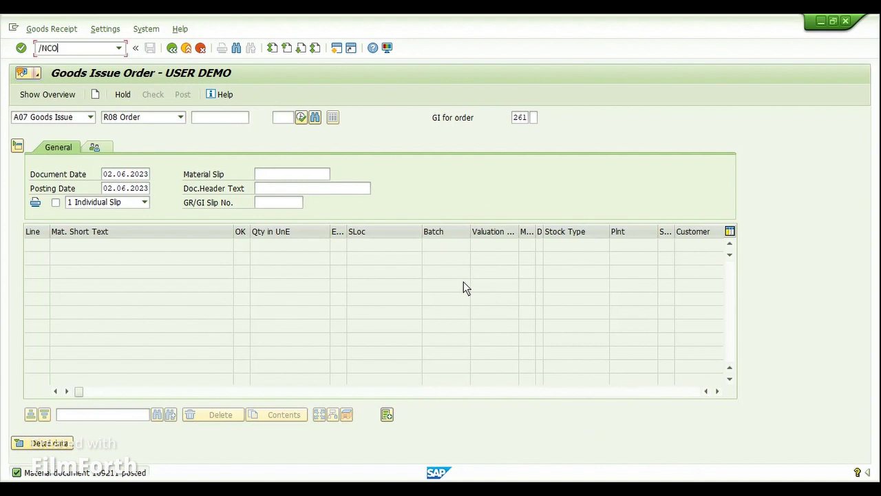
text(11N)
key(Return)
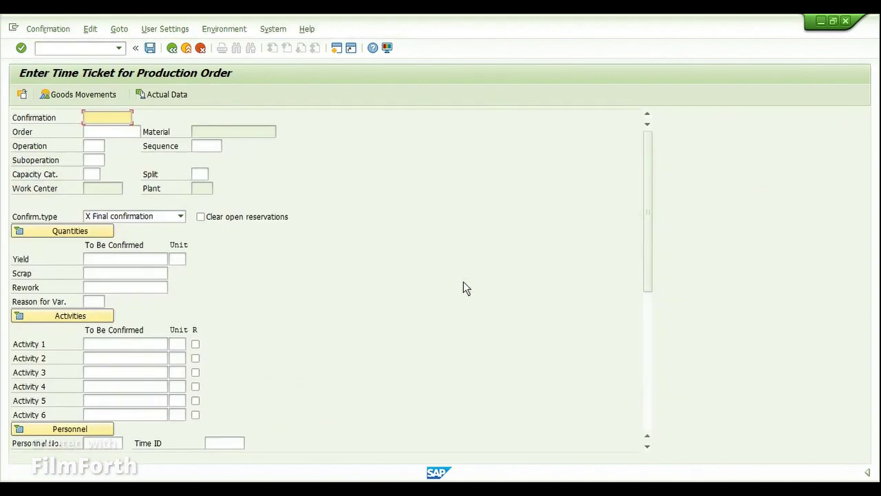
Copy the rework order's number from the stock/requirements list into the time ticket's order field and load its confirmation data
key(Tab)
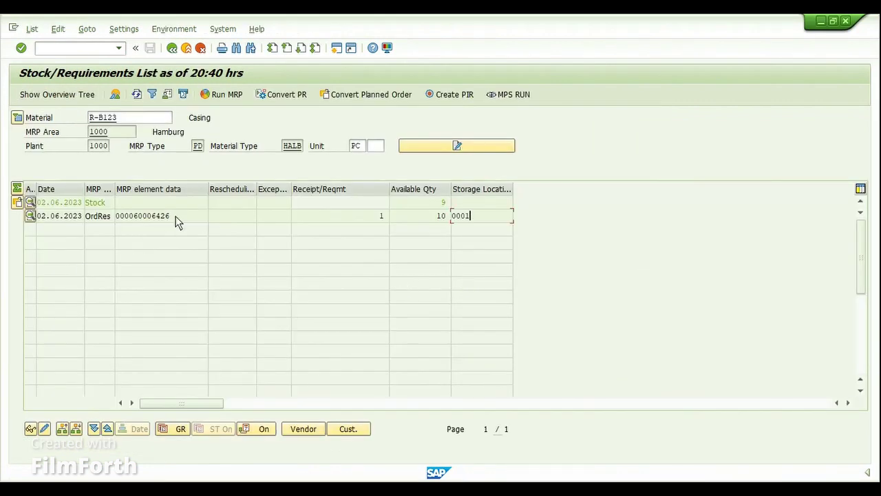
drag(175, 221, 135, 220)
key(ctrl+c)
mouse_move(466, 438)
click(491, 423)
key(ctrl+v)
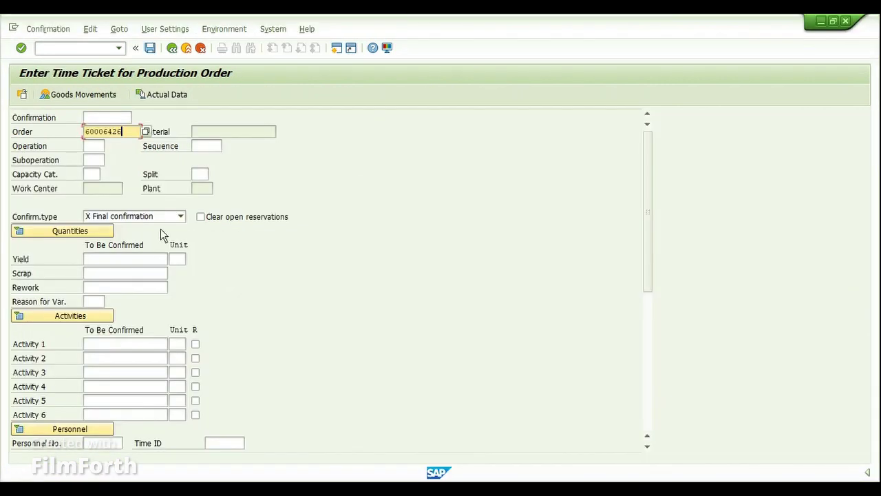
key(Return)
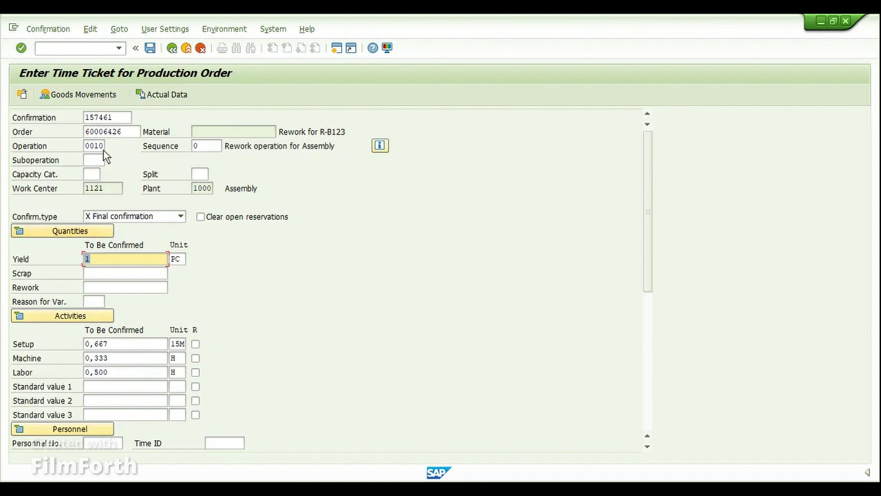
Save the rework order's final confirmation for operation 0010 with a yield of 1 PC
click(119, 259)
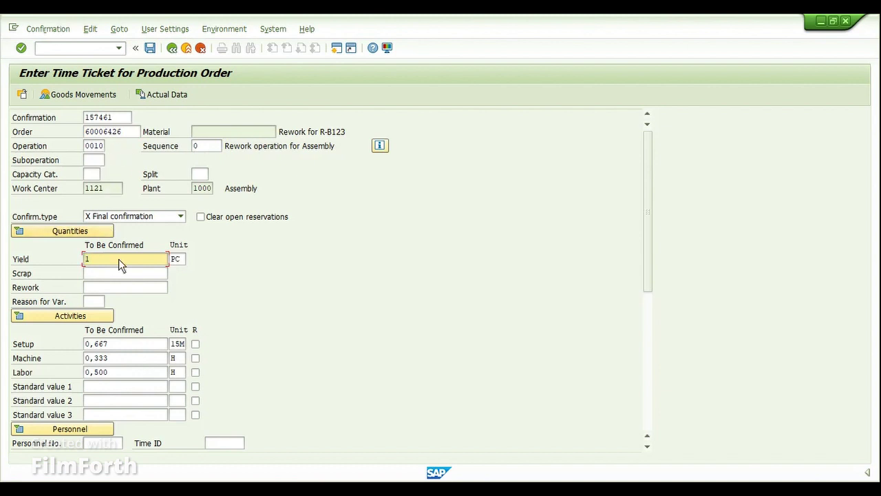
click(149, 50)
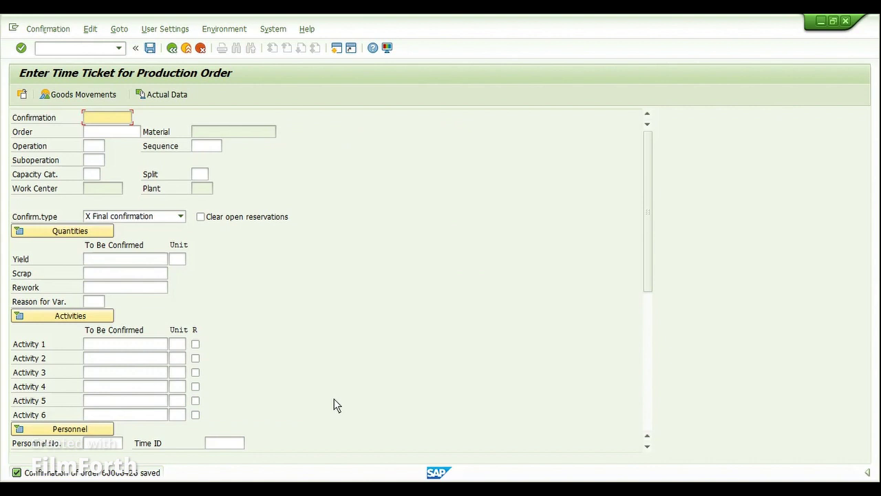
Switch to the session with R-B123's stock/requirements list and open the goods movement transaction there
mouse_move(359, 475)
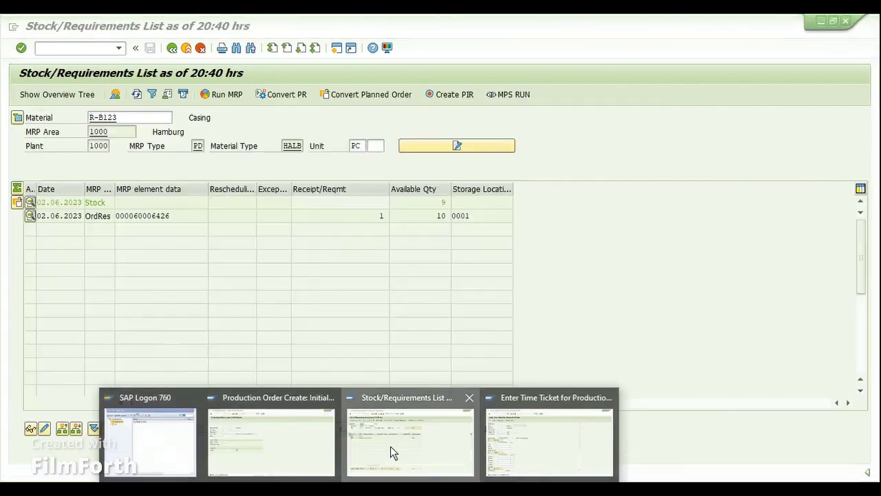
click(390, 446)
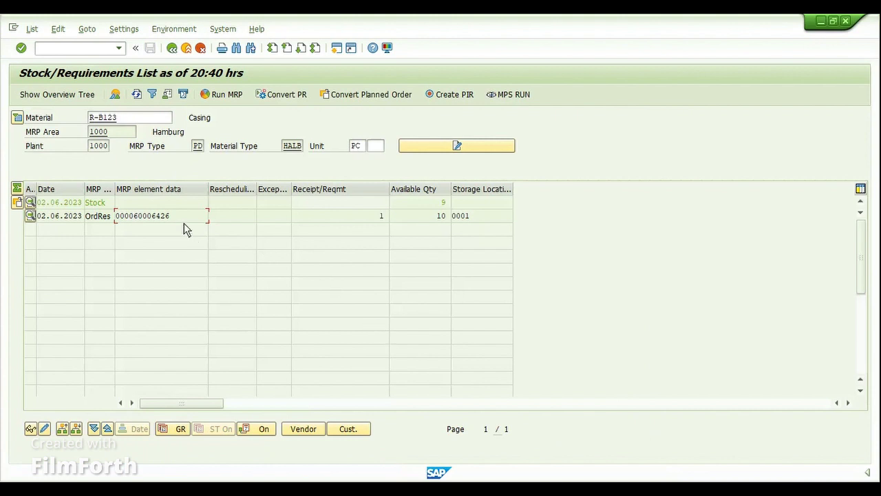
key(ctrl+slash)
text(/NM)
text(D04)
key(Return)
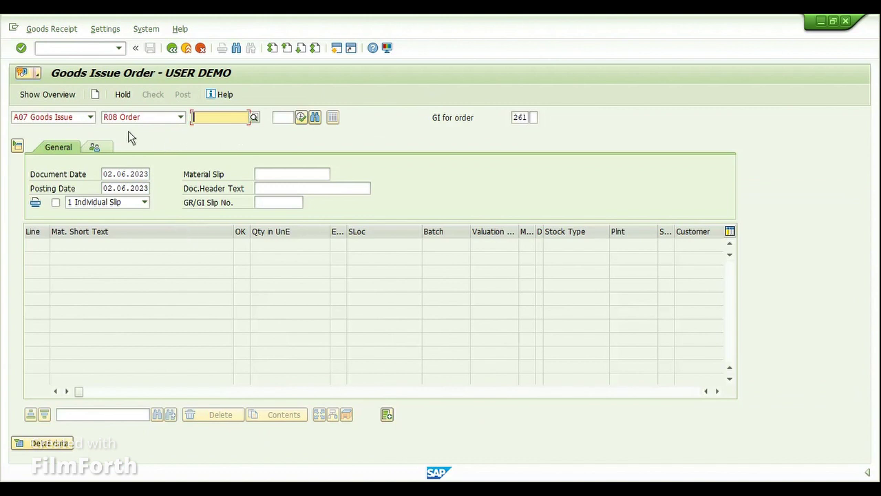
Try to load the rework order as an A01 Goods Receipt with reference R08 Order
click(82, 115)
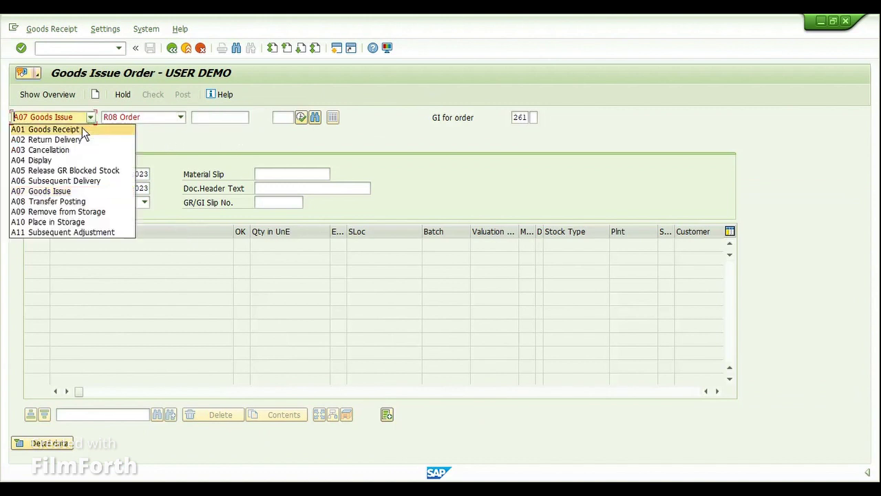
click(83, 128)
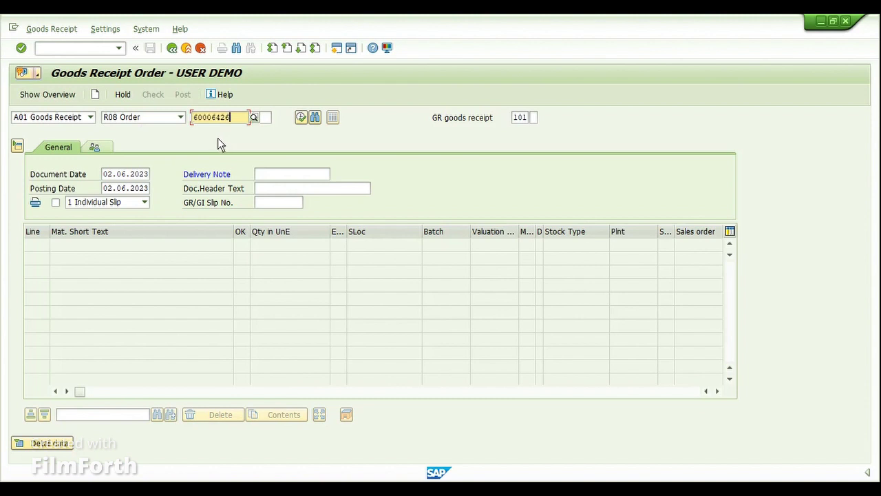
key(Return)
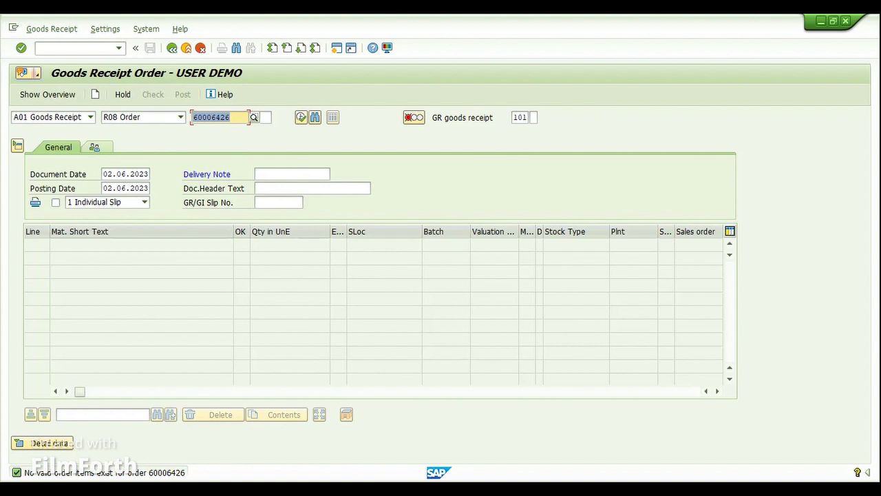
Switch to the production order session, display the rework order's header and check its material field
click(301, 445)
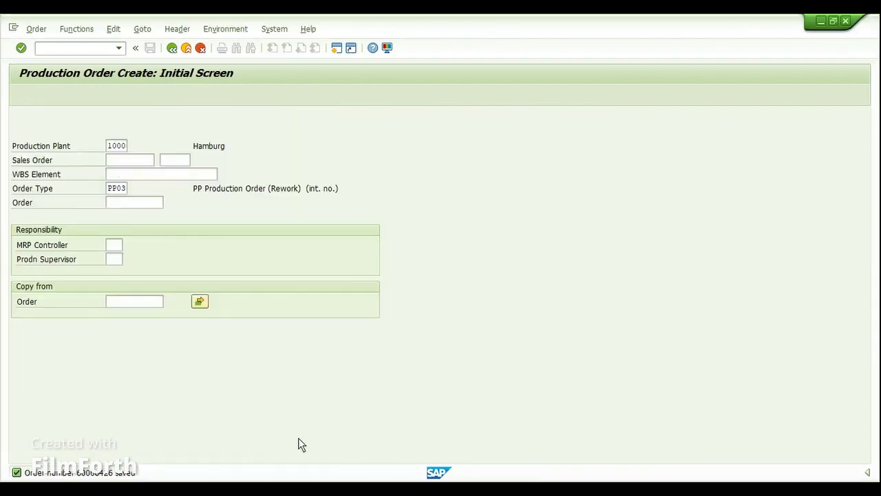
click(37, 29)
click(59, 102)
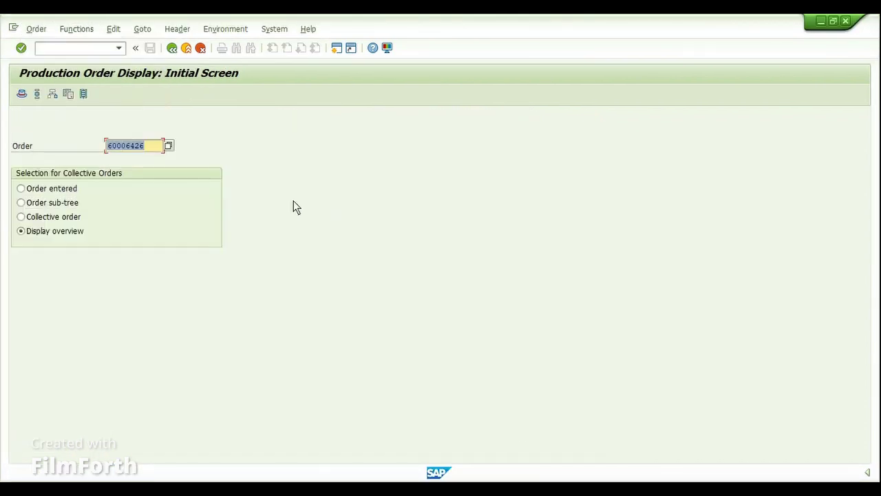
key(Return)
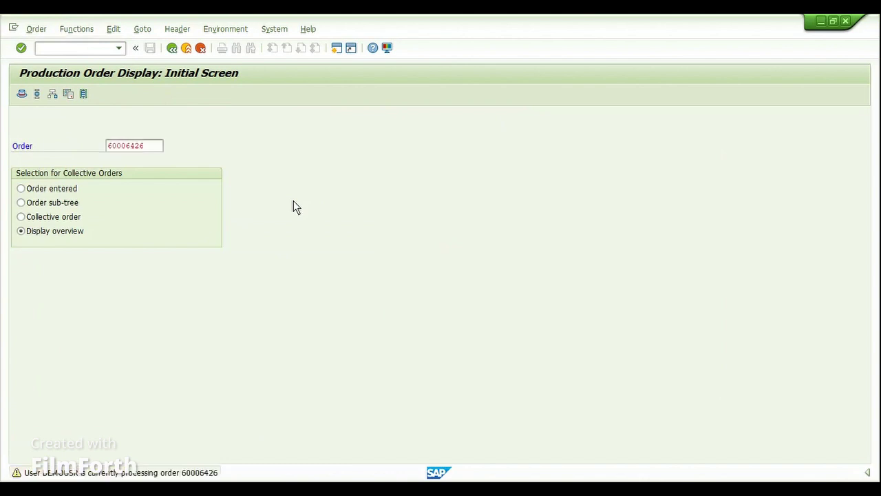
key(Return)
click(144, 133)
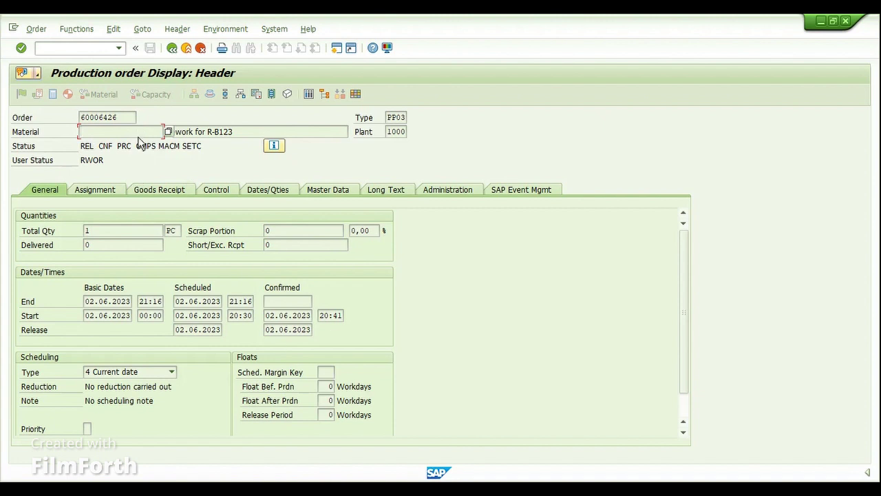
Return to the goods movement session, load the rework order as A07 Goods Issue, and widen the movement type column to inspect line 1
click(375, 488)
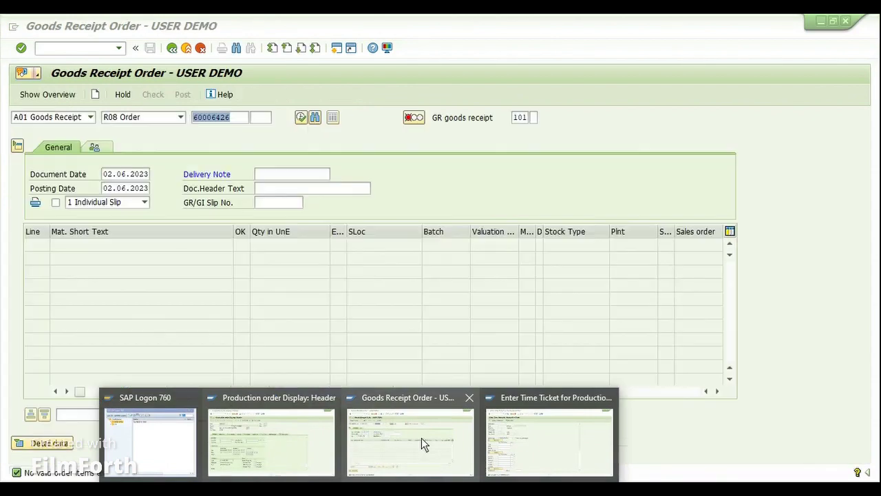
click(421, 438)
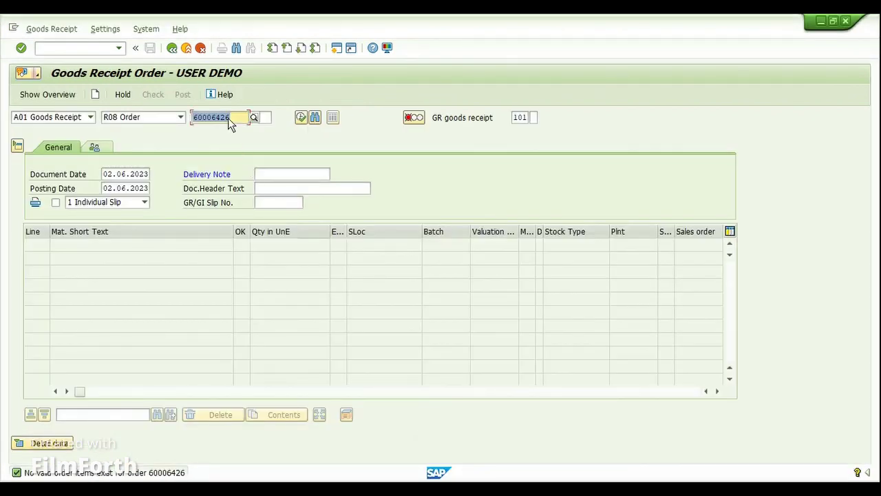
click(90, 117)
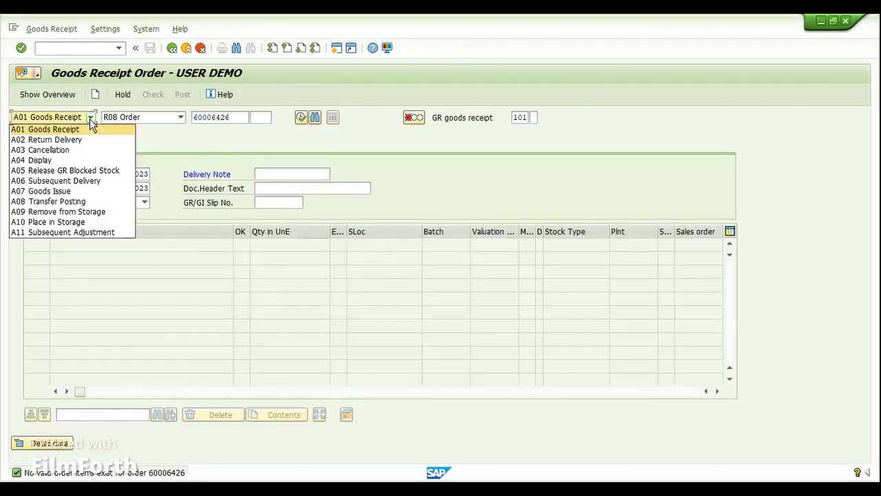
click(61, 191)
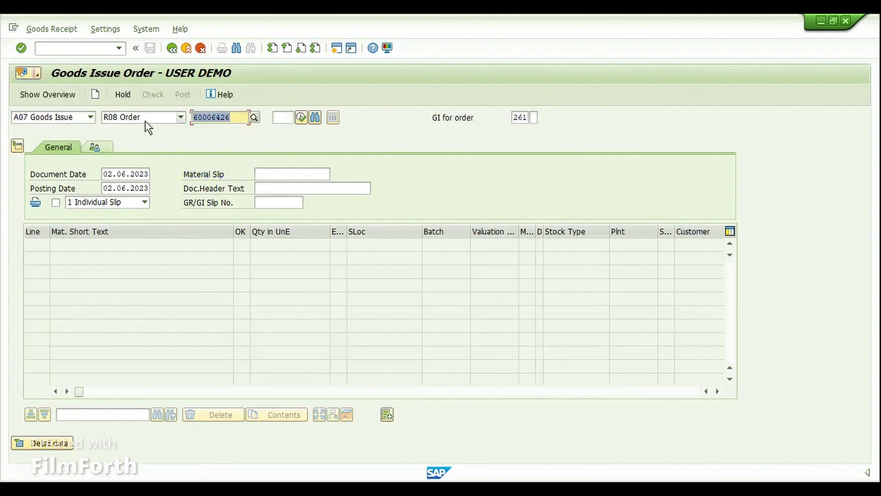
click(236, 120)
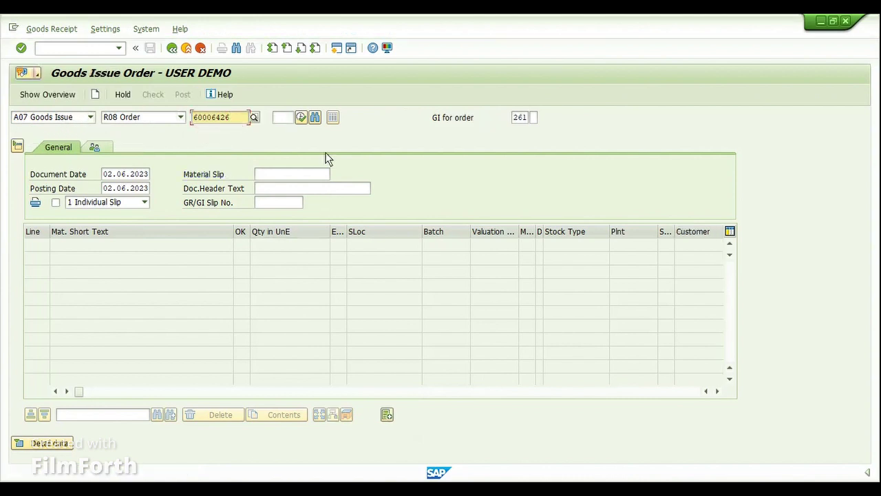
key(Return)
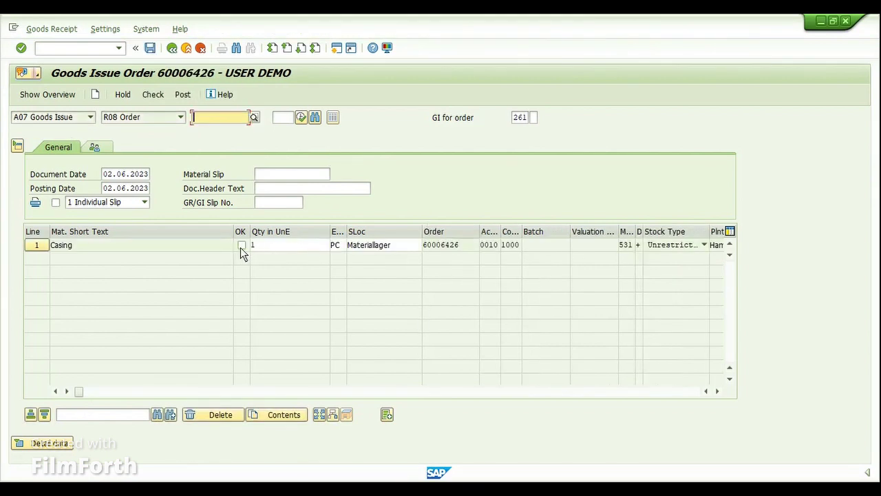
drag(635, 234, 660, 234)
click(647, 249)
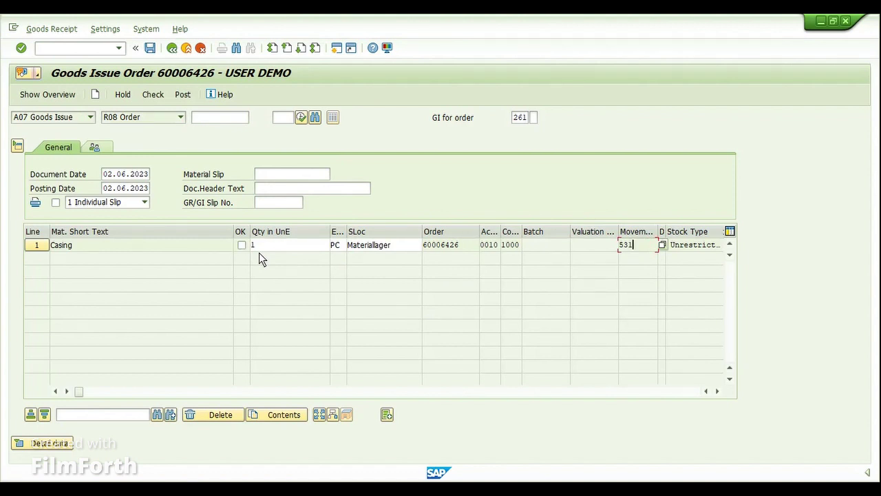
Switch to the time ticket session and run stock overview MMBE for material R-B123 in plant 1000
click(359, 490)
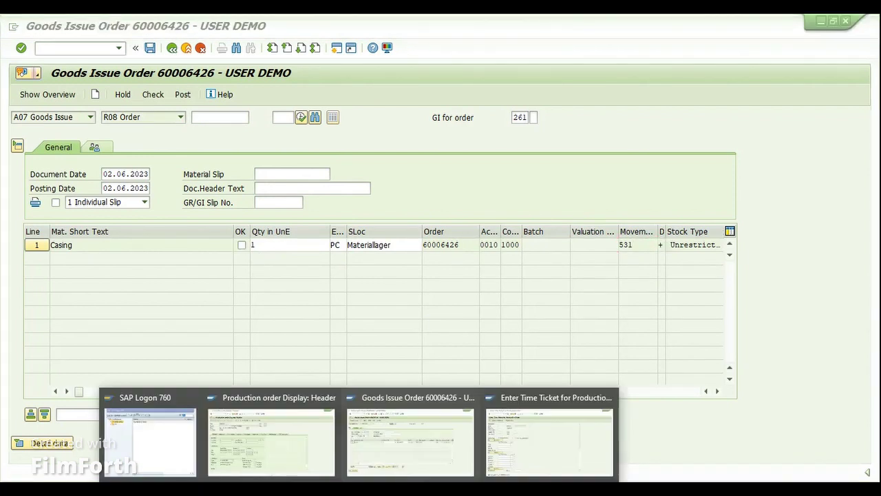
click(545, 428)
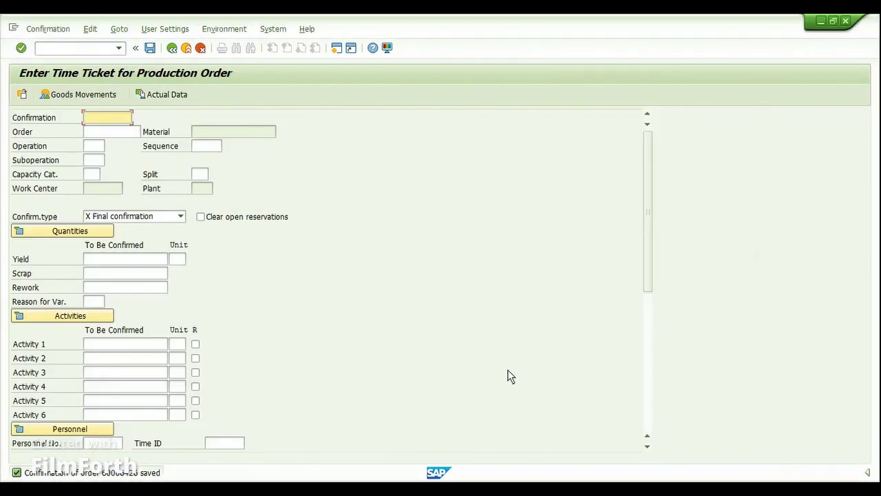
key(ctrl+slash)
text(/nmmbe)
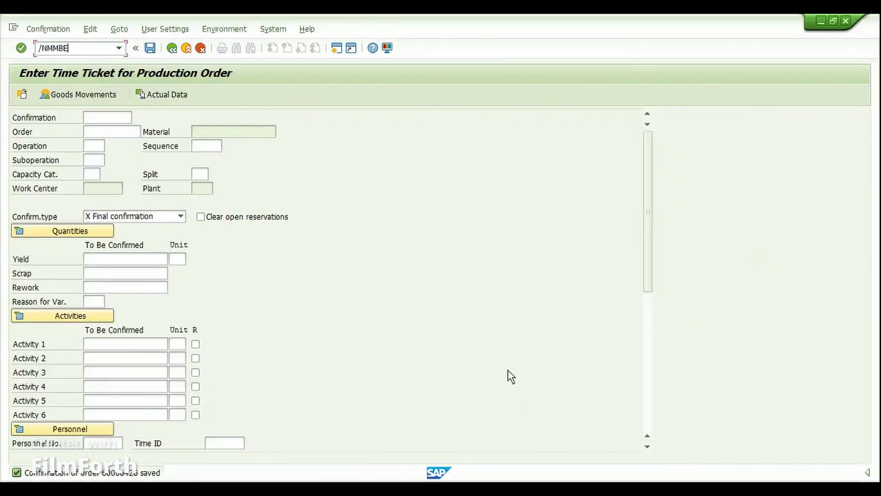
key(Return)
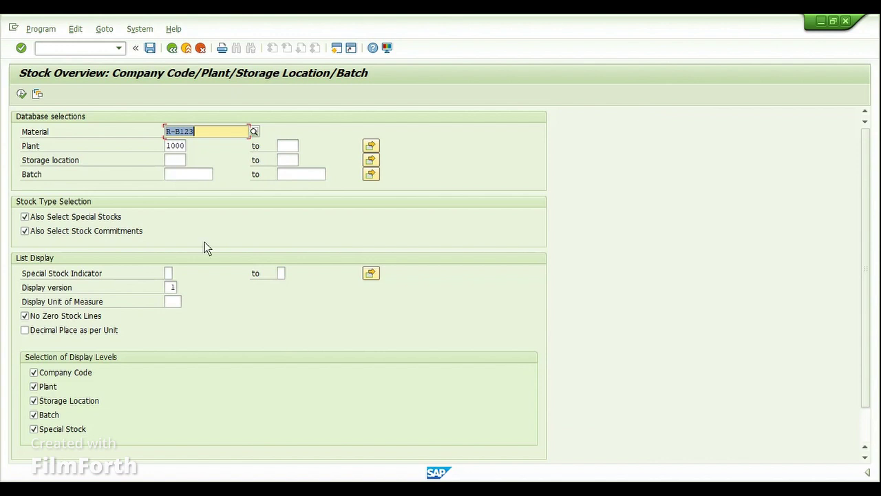
click(21, 94)
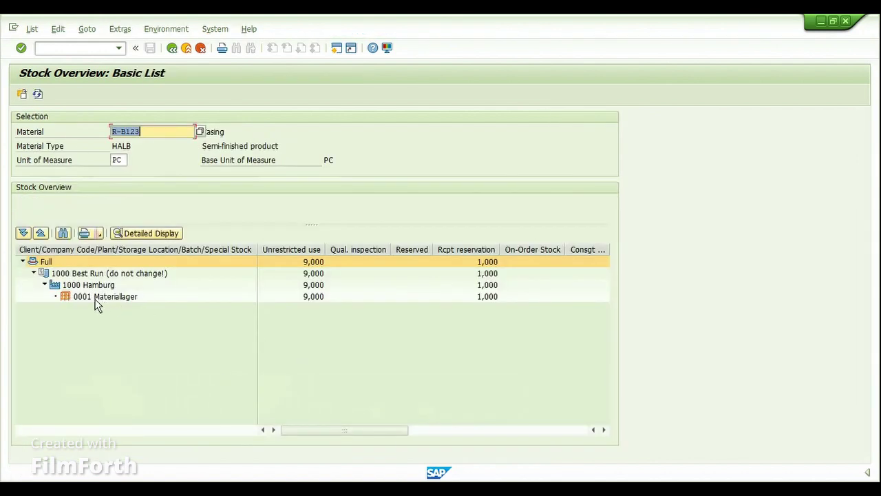
Check the unrestricted stock and receipt reservation of R-B123 in storage location 0001 Materiallager
click(81, 298)
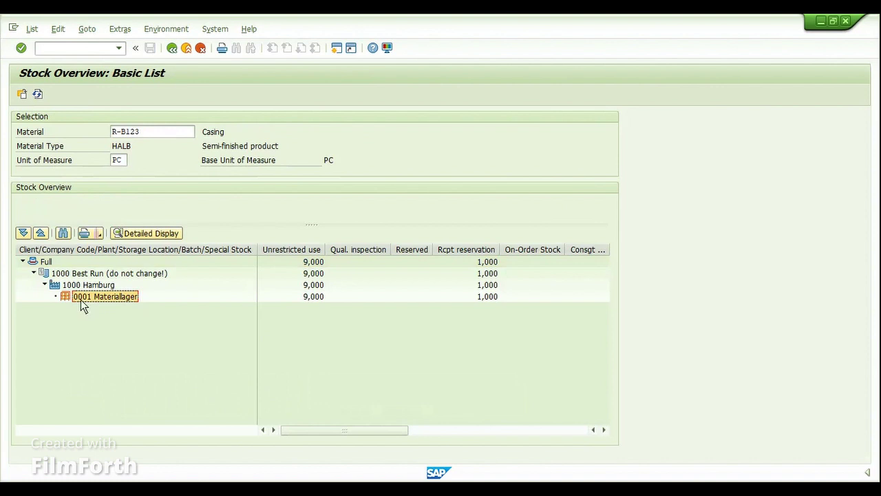
click(310, 301)
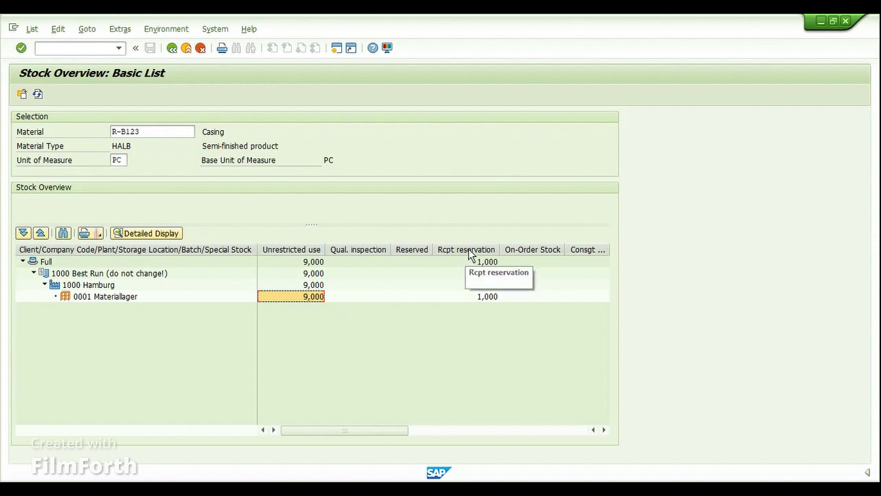
click(480, 298)
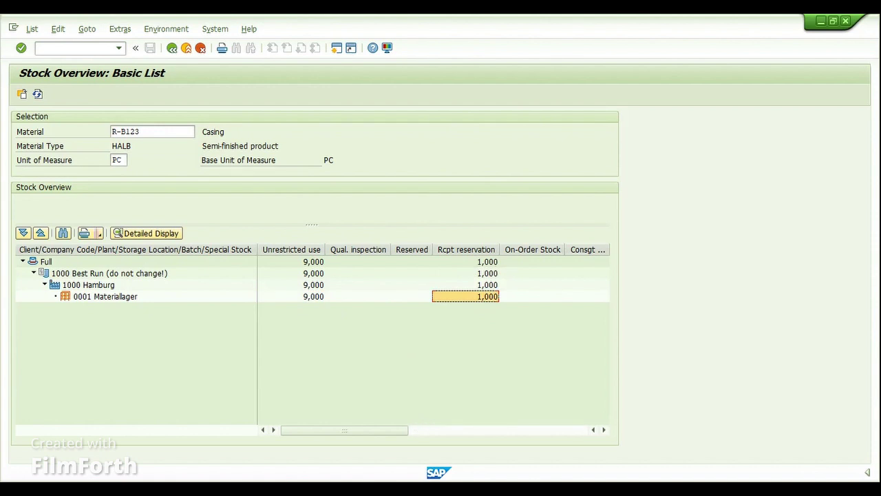
Return to the goods issue session, mark the Casing line as OK, then check and post the document with movement type 531
click(367, 437)
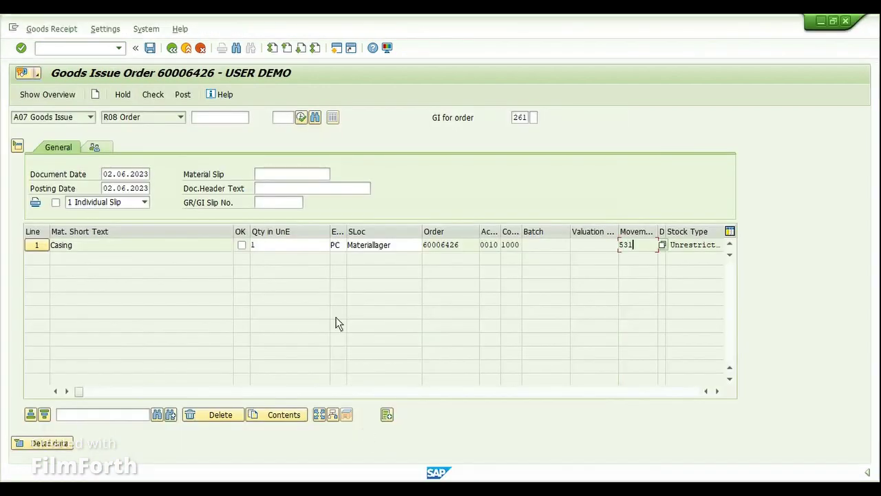
click(241, 246)
click(157, 98)
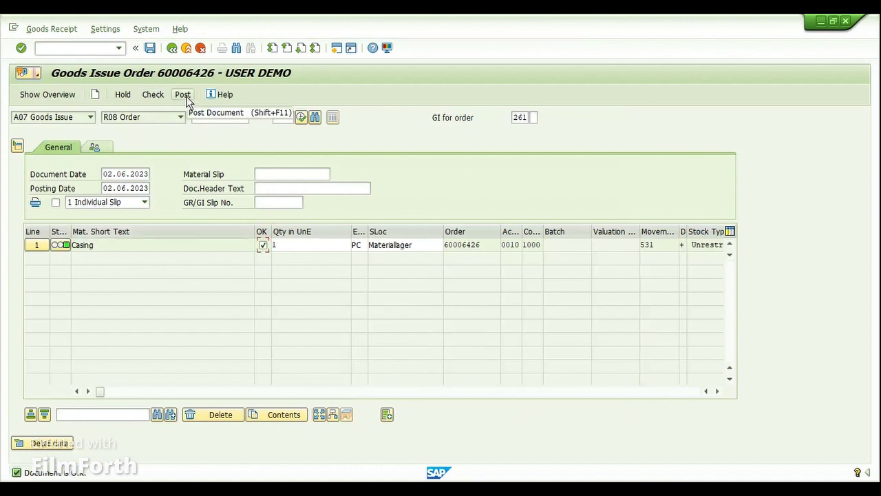
click(654, 246)
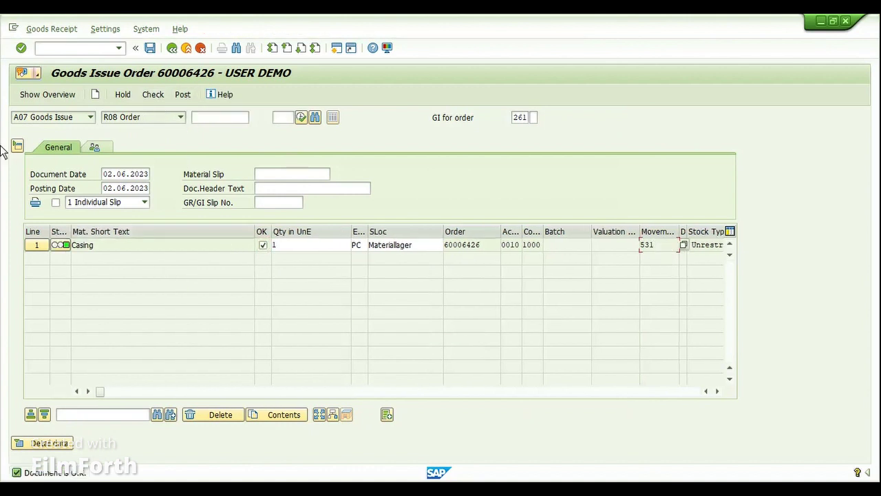
click(173, 96)
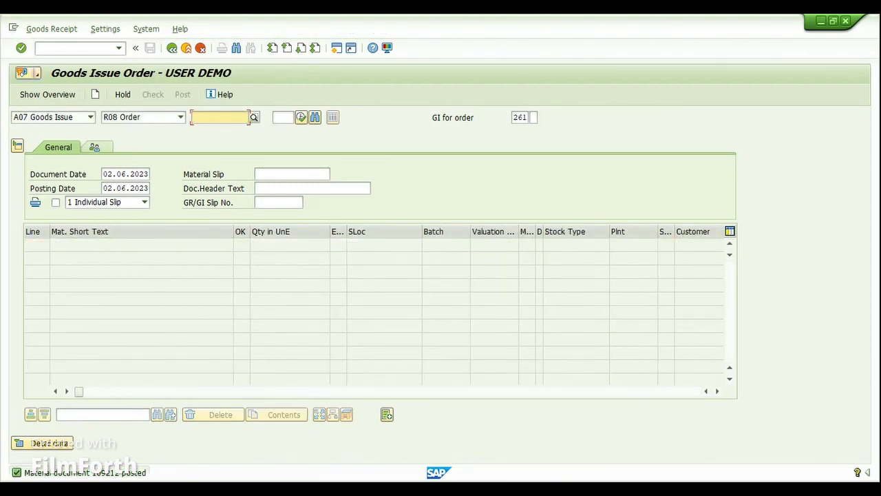
Switch back to R-B123's stock overview, refresh it and check the unrestricted stock in storage location 0001
click(517, 440)
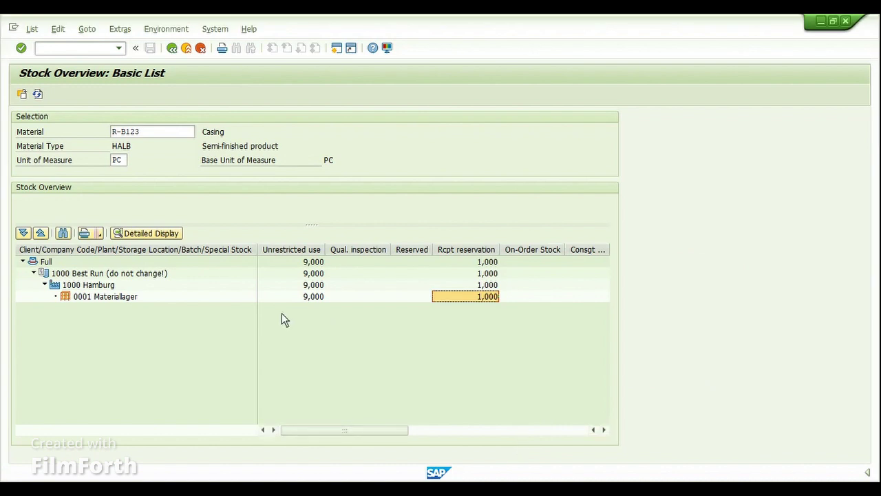
click(38, 95)
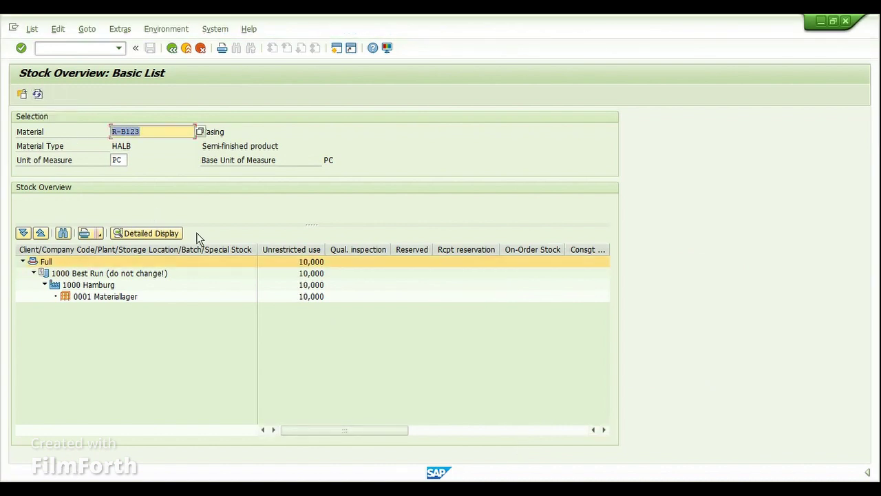
click(305, 300)
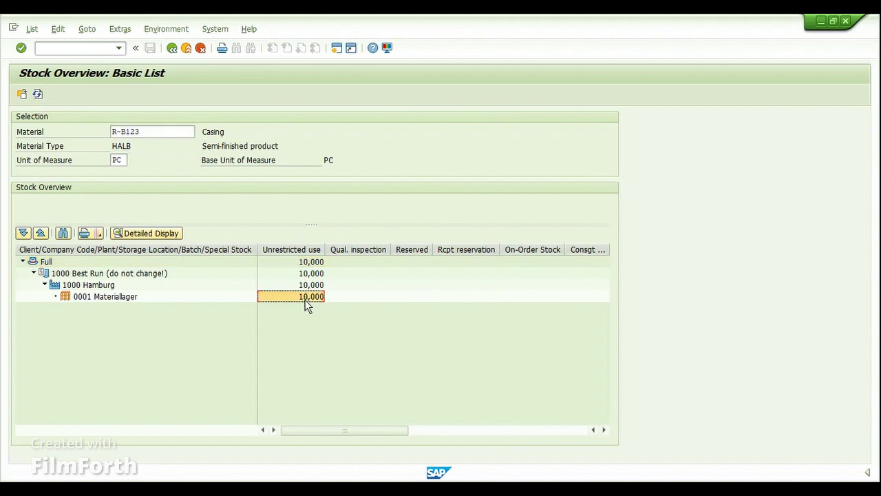
click(85, 302)
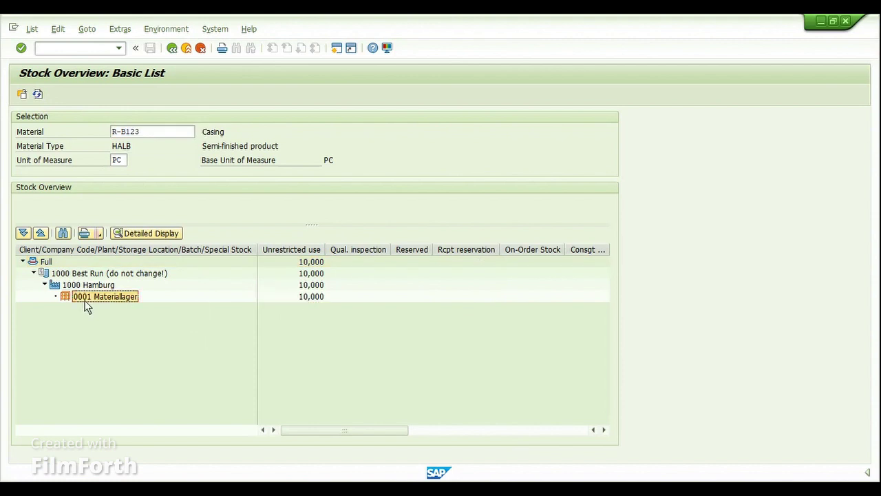
Check R-B123's unrestricted stock in storage location 0001, then switch to the production order display session and reload the rework order
click(299, 307)
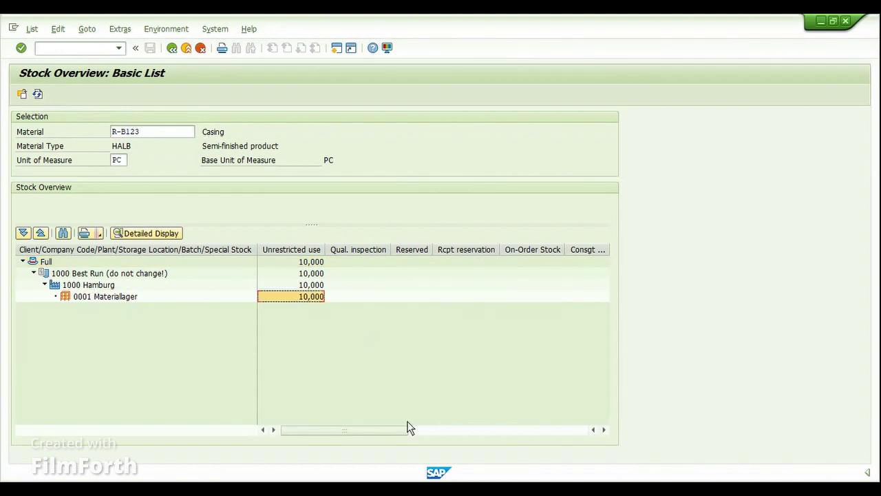
click(306, 453)
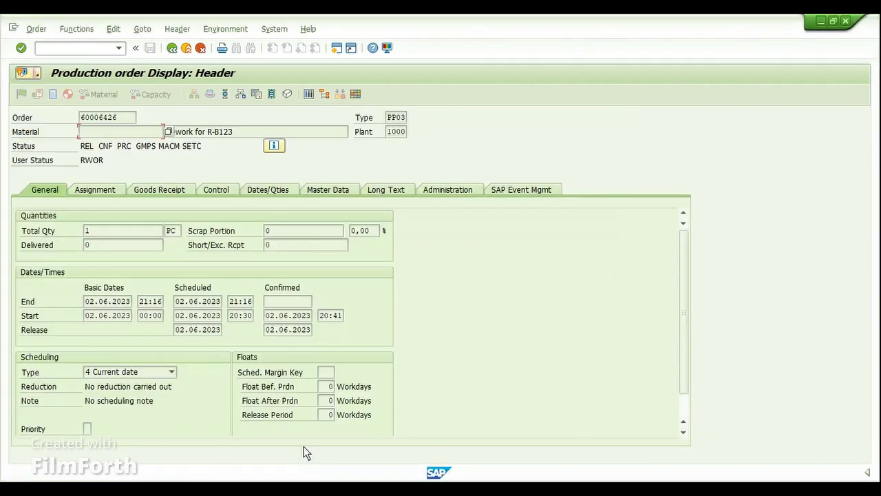
click(173, 47)
key(Return)
Open the rework order's operation overview and widen the SysStatus column to check the status of operation 0010
click(225, 95)
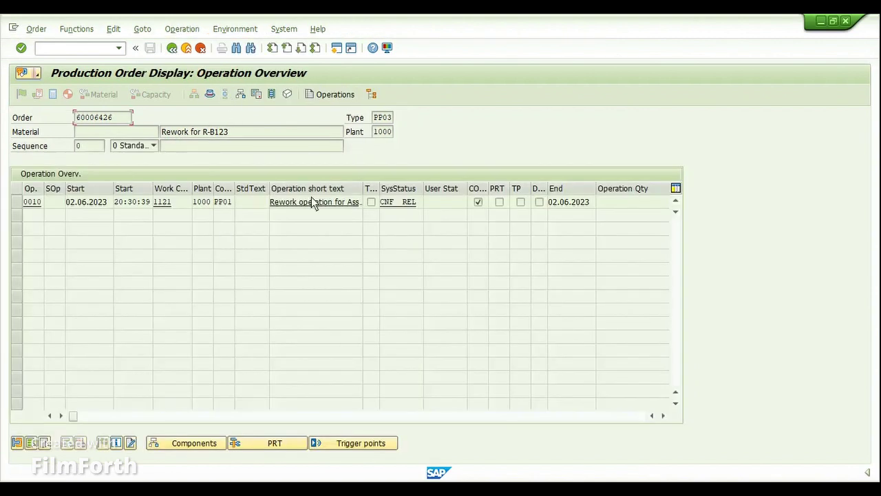
drag(424, 191, 473, 195)
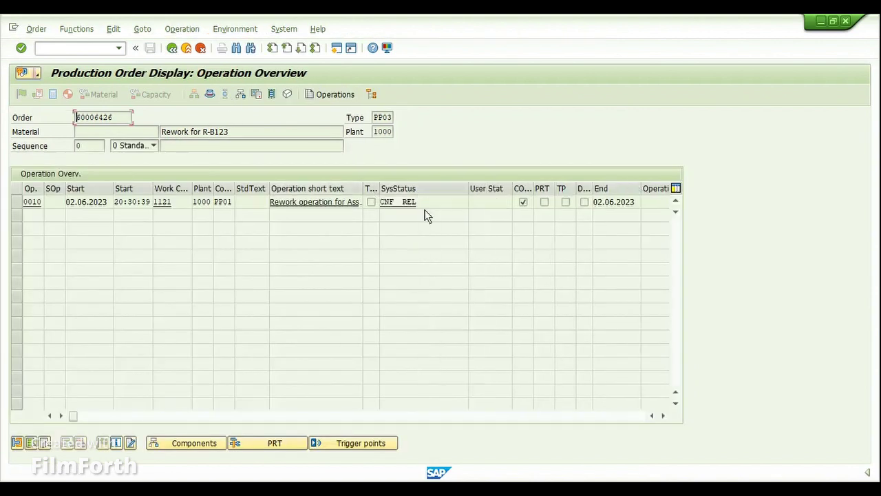
click(398, 204)
Open the order's component overview, narrow the Description column and widen the Final Issue column to check both R-B123 items
click(241, 96)
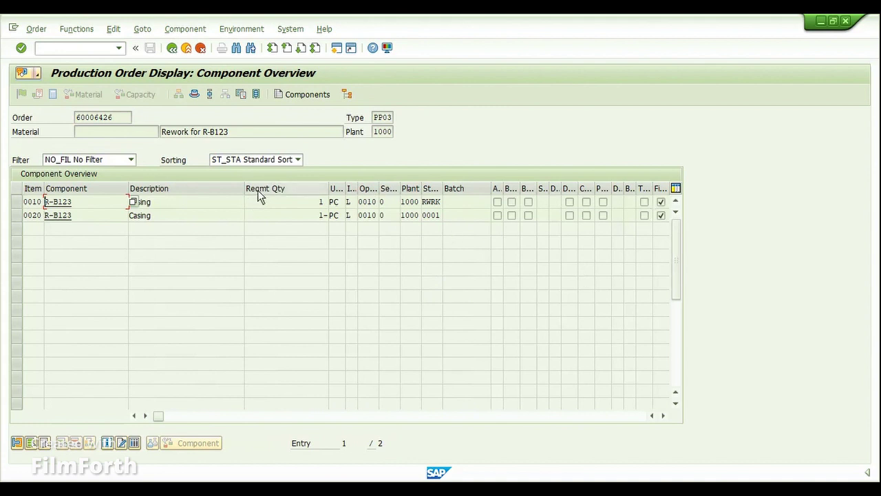
drag(244, 192, 191, 191)
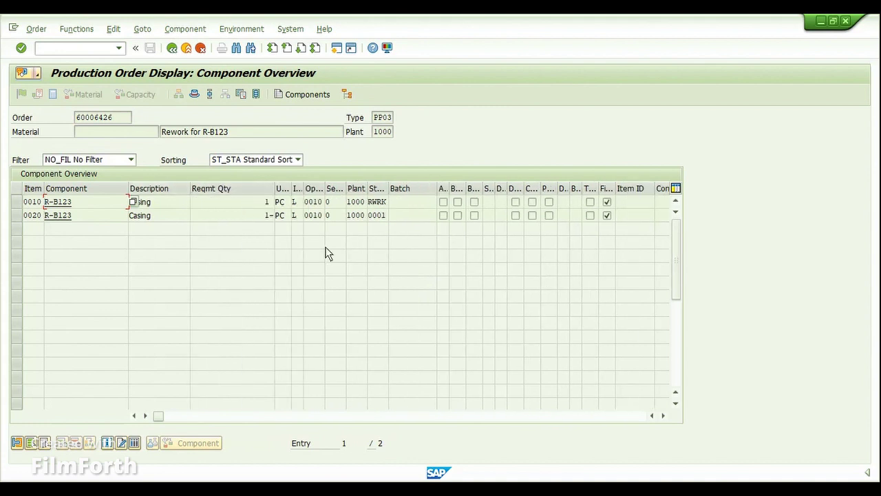
drag(615, 188, 653, 190)
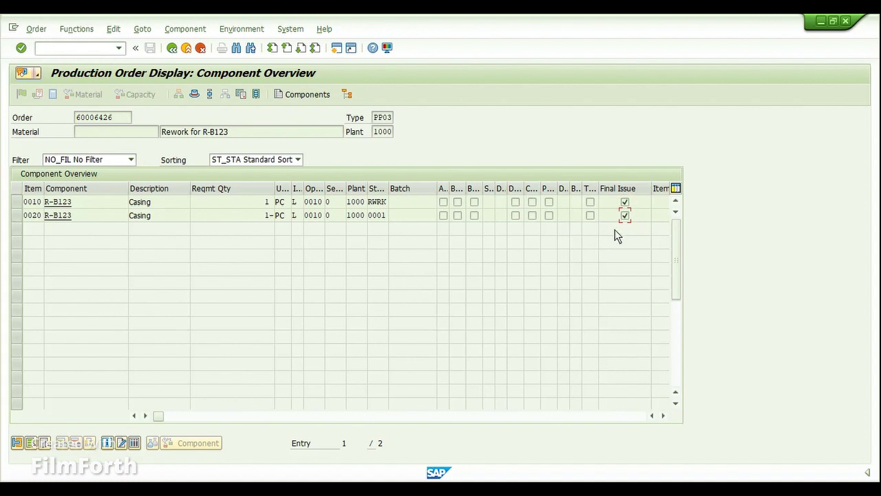
Return to the order header and display the documented goods movements of the rework order
click(194, 94)
click(142, 29)
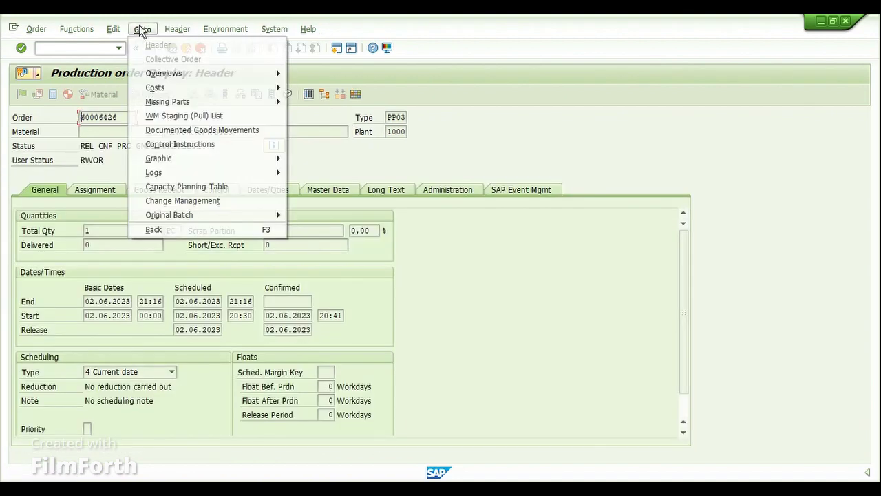
click(155, 131)
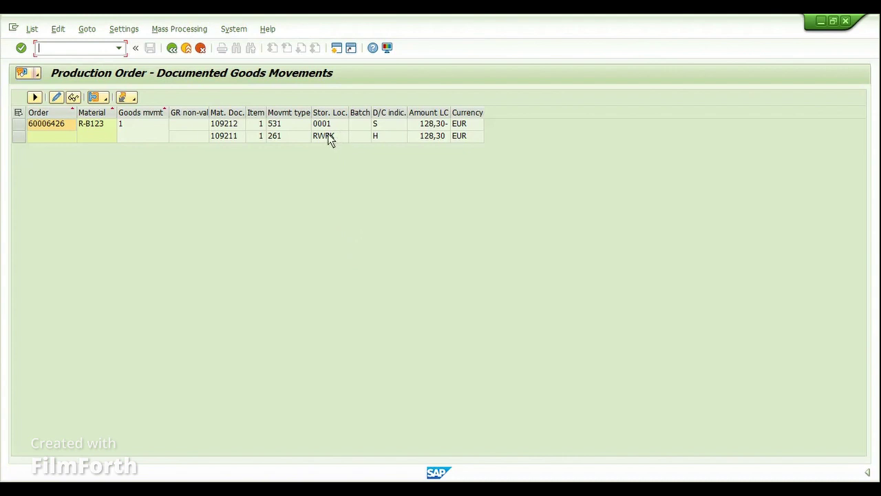
Examine the material documents, movement types and storage locations of the 261 and 531 goods movements for R-B123
click(240, 139)
click(238, 124)
click(237, 134)
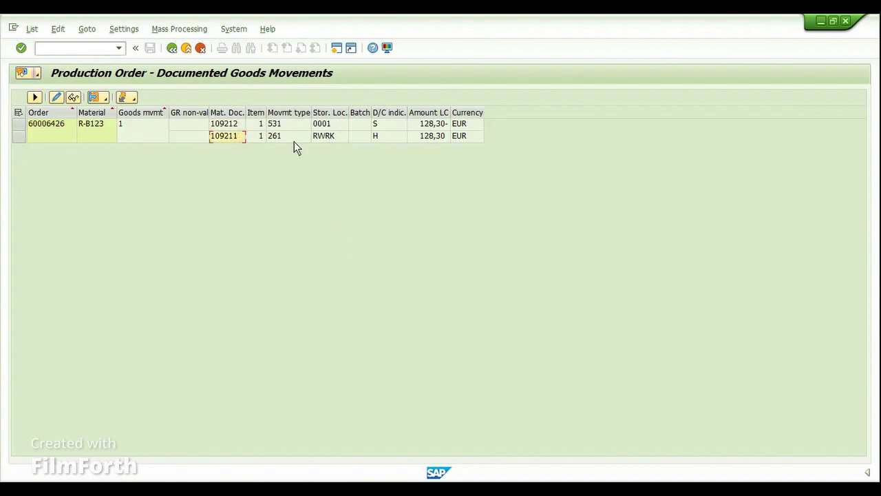
click(294, 140)
click(327, 143)
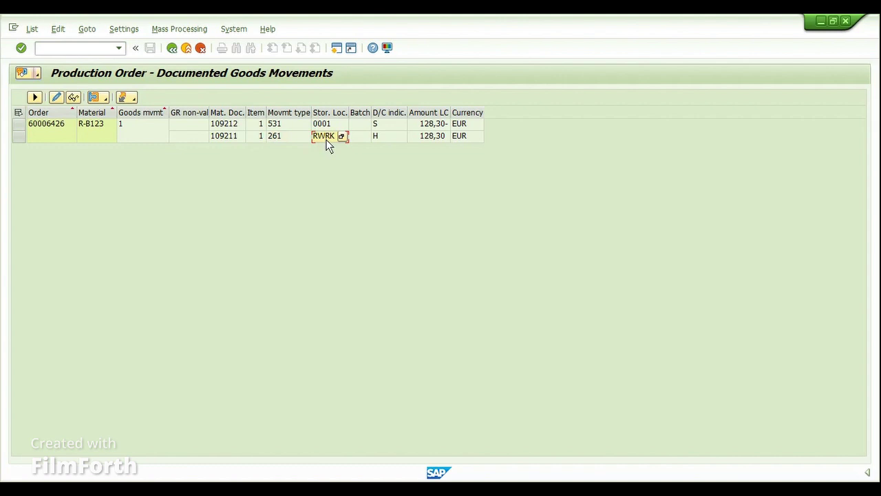
click(279, 128)
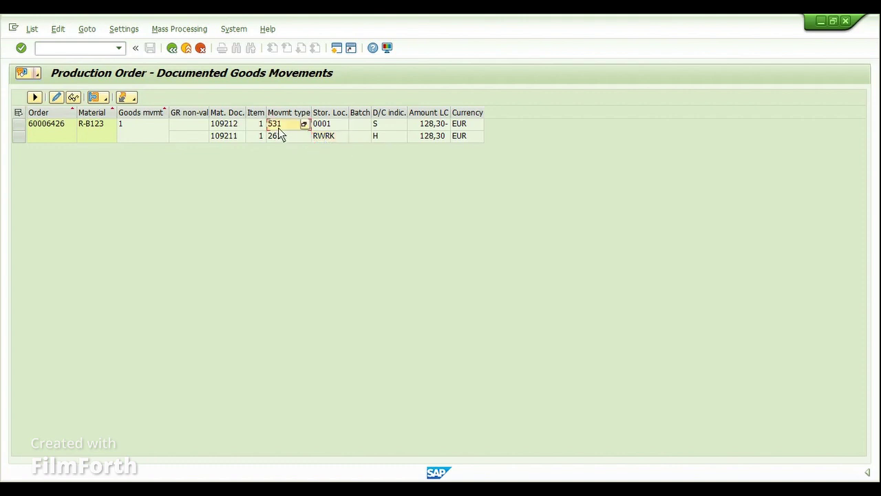
click(322, 127)
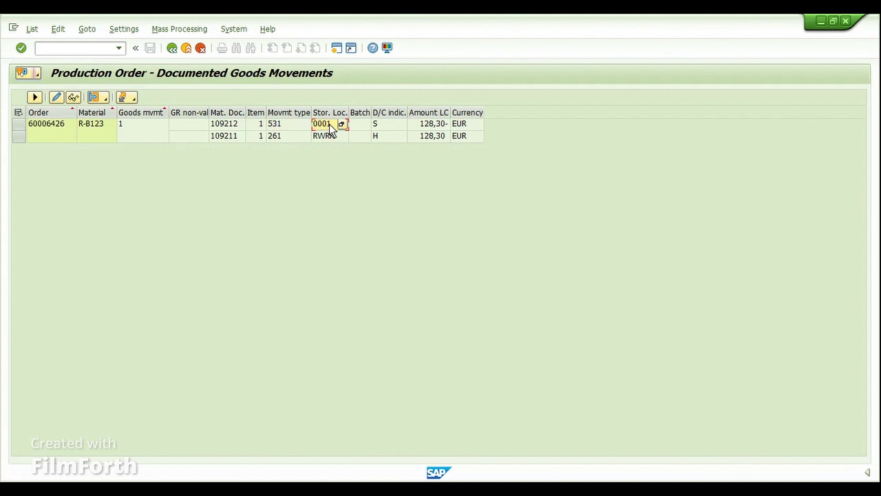
click(99, 126)
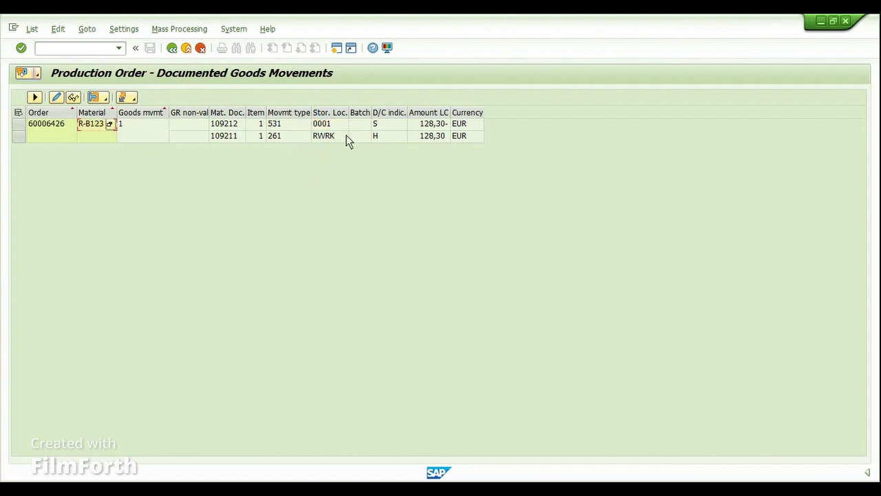